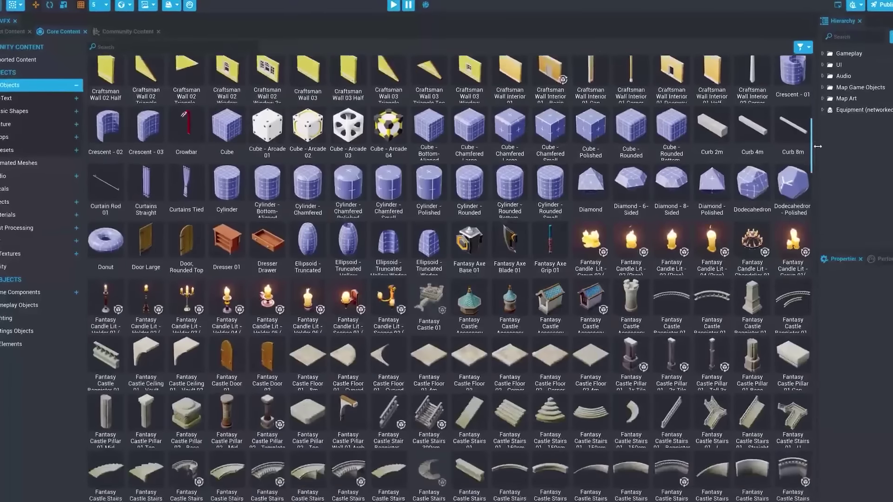
- Browse the Core Content object library and start a two-player preview of the level
{"action": "scroll", "coordinate": [419, 279], "scroll_direction": "down", "scroll_amount": 5}
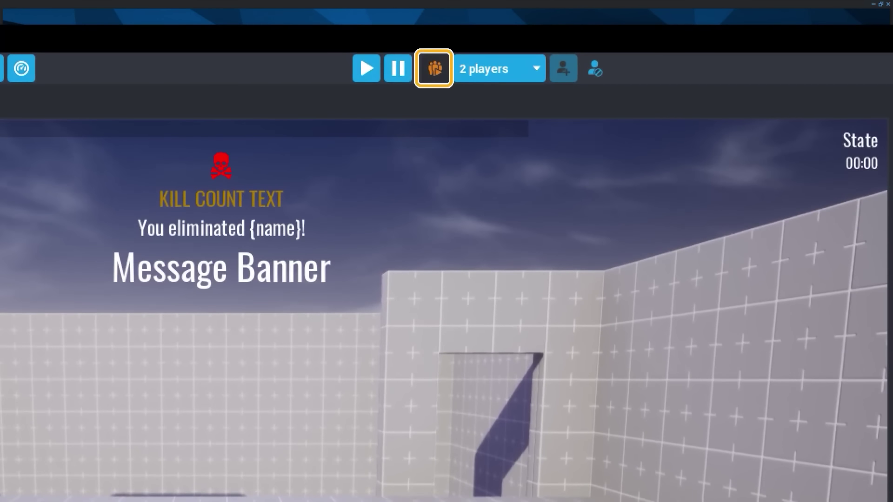
{"action": "left_click", "coordinate": [375, 79]}
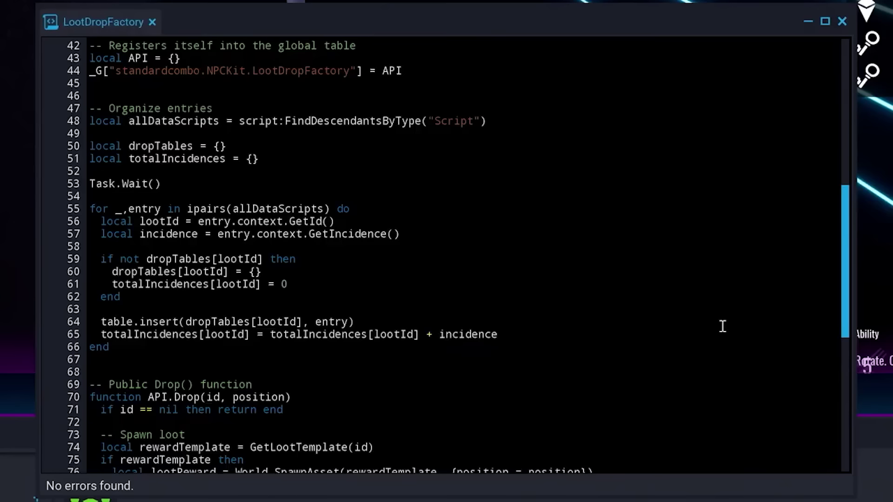
- Read through the LootDropFactory script, from its entry tables to the public Drop function
{"action": "scroll", "coordinate": [722, 326], "scroll_direction": "down", "scroll_amount": 5}
{"action": "scroll", "coordinate": [724, 326], "scroll_direction": "down", "scroll_amount": 5}
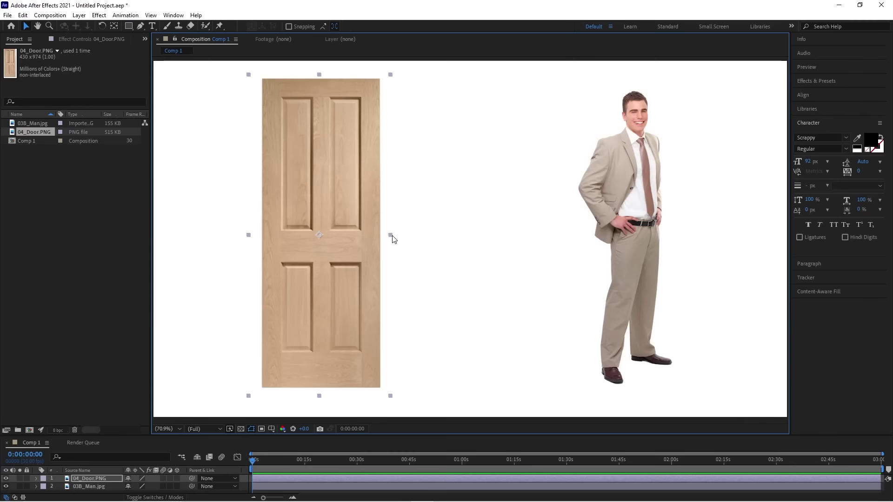
- Switch to After Effects and stretch the door layer wider and shorter in Comp 1, then select the man layer
{"action": "left_click_drag", "start_coordinate": [392, 237], "coordinate": [473, 238]}
{"action": "left_click_drag", "start_coordinate": [320, 77], "coordinate": [320, 102]}
{"action": "left_click", "coordinate": [614, 168]}
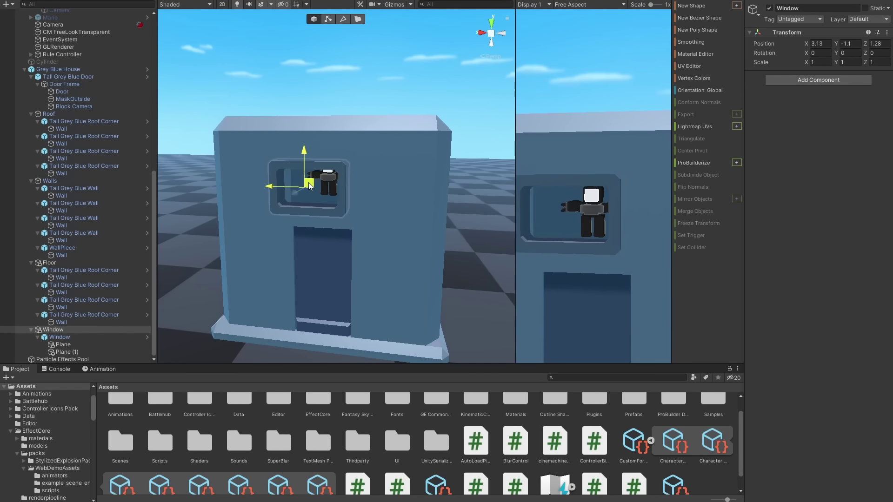
- Switch to Unity and inspect the house's window opening from outside and inside
{"action": "mouse_move", "coordinate": [332, 190]}
{"action": "left_mouse_down", "text": "alt"}
{"action": "mouse_move", "coordinate": [339, 163]}
{"action": "mouse_move", "coordinate": [332, 186]}
{"action": "mouse_move", "coordinate": [347, 183]}
{"action": "left_mouse_up", "text": "alt"}
{"action": "right_click_drag", "start_coordinate": [348, 183], "coordinate": [331, 207]}
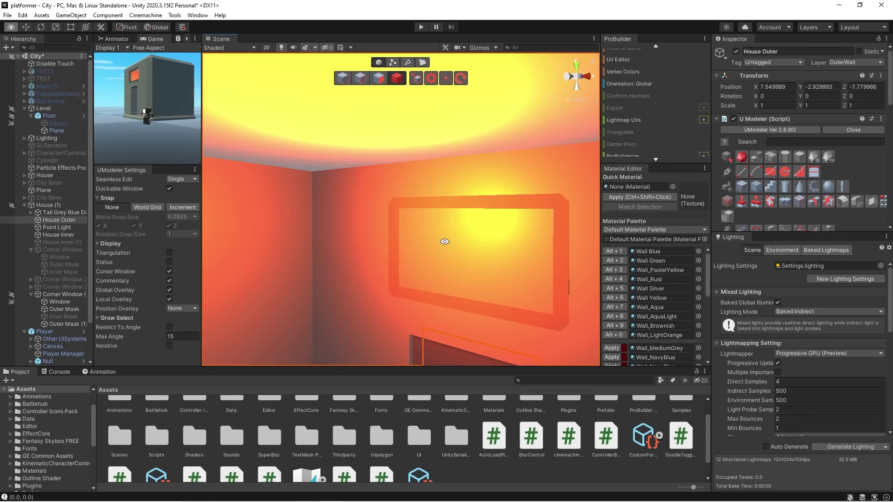
{"action": "right_click_drag", "start_coordinate": [443, 235], "coordinate": [512, 245]}
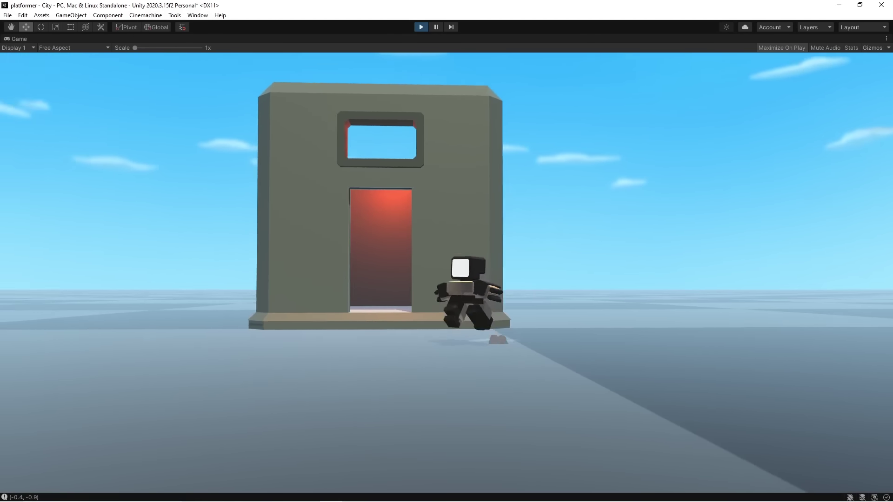
- Playtest by walking the character back and forth in front of the house's door and window
{"action": "key", "text": "w"}
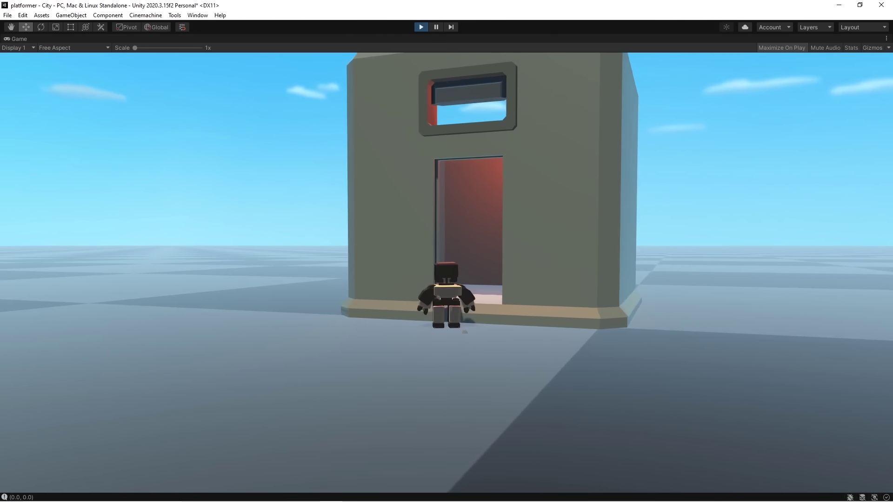
{"action": "key", "text": "s"}
{"action": "key", "text": "w"}
{"action": "key", "text": "s"}
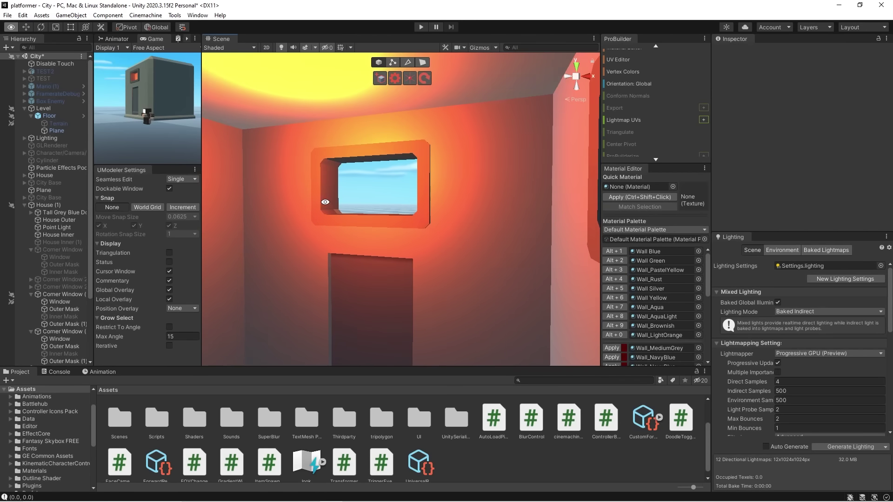
- Inspect the window cutout above the door from inside the red-lit room
{"action": "right_click_drag", "start_coordinate": [316, 202], "coordinate": [358, 220]}
{"action": "left_click_drag", "start_coordinate": [358, 219], "coordinate": [789, 222], "text": "alt"}
{"action": "scroll", "coordinate": [325, 225], "scroll_direction": "down", "scroll_amount": 5}
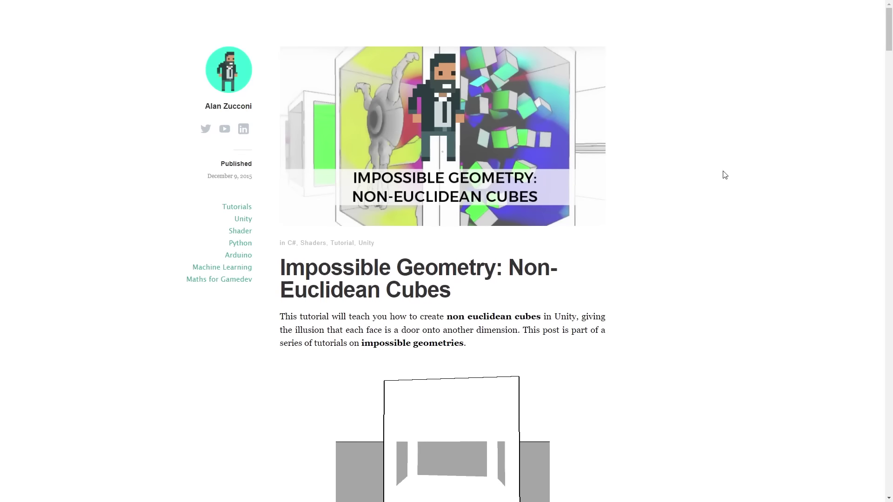
- Switch to the web browser and read the "Impossible Geometry: Non-Euclidean Cubes" tutorial, including its stencil theory
{"action": "scroll", "coordinate": [721, 173], "scroll_direction": "down", "scroll_amount": 5}
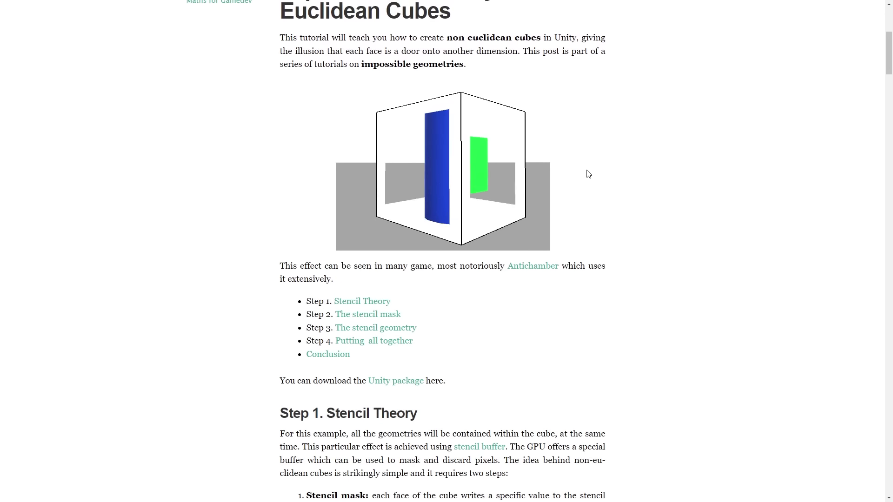
{"action": "scroll", "coordinate": [588, 174], "scroll_direction": "down", "scroll_amount": 2}
{"action": "scroll", "coordinate": [589, 171], "scroll_direction": "down", "scroll_amount": 15}
{"action": "scroll", "coordinate": [588, 170], "scroll_direction": "down", "scroll_amount": 8}
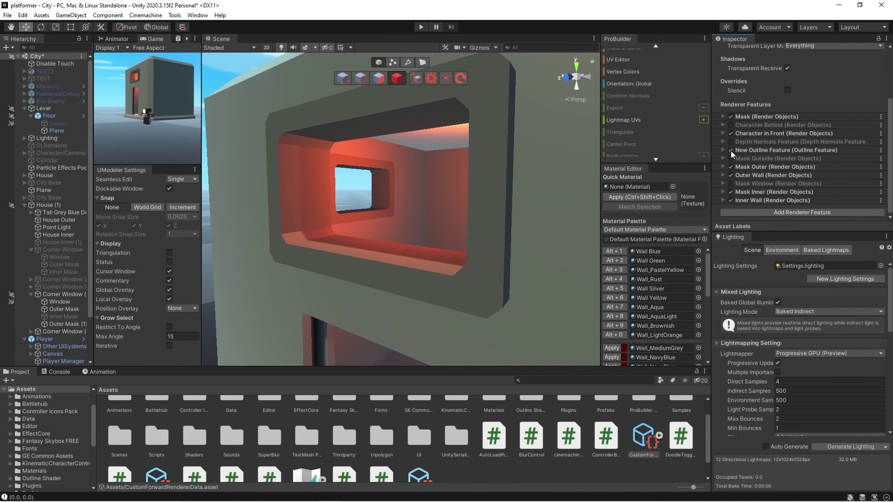
- In the custom forward renderer data, disable the Mask Inner and Inner Wall renderer features
{"action": "left_click", "coordinate": [731, 184]}
{"action": "left_click", "coordinate": [730, 191]}
{"action": "left_click", "coordinate": [730, 200]}
- Expand the Mask Inner feature and its overrides to examine the settings alongside the window in the scene
{"action": "left_click", "coordinate": [737, 190]}
{"action": "scroll", "coordinate": [736, 188], "scroll_direction": "down", "scroll_amount": 3}
{"action": "left_click", "coordinate": [721, 181]}
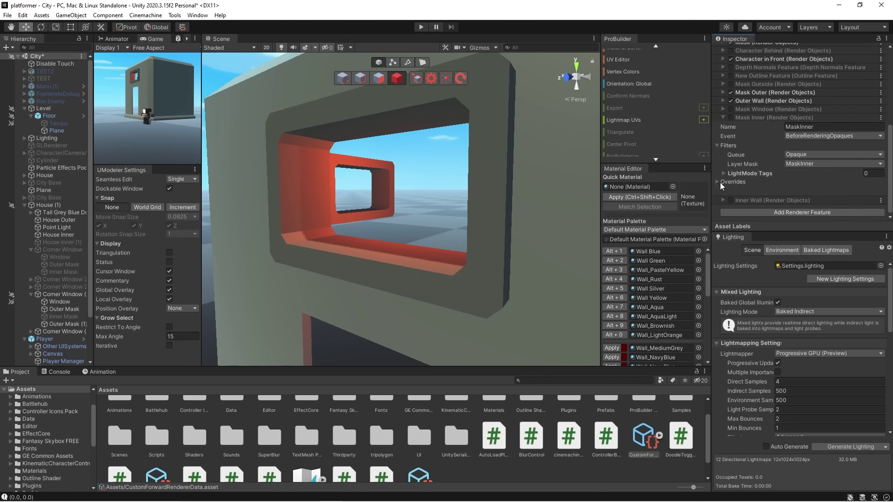
{"action": "scroll", "coordinate": [753, 172], "scroll_direction": "down", "scroll_amount": 3}
{"action": "left_click", "coordinate": [804, 155]}
{"action": "left_click", "coordinate": [819, 225]}
{"action": "left_click_drag", "start_coordinate": [389, 217], "coordinate": [819, 225], "text": "alt"}
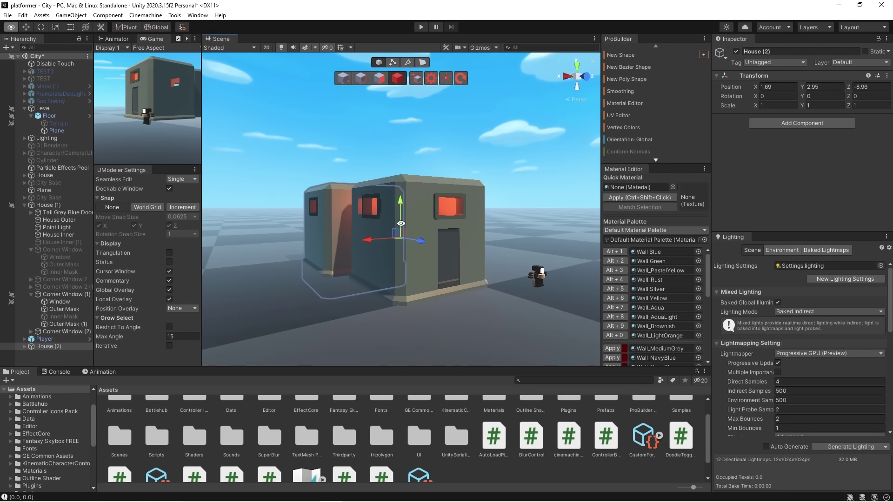
- Inspect House (2) beside the original house from several angles
{"action": "left_click_drag", "start_coordinate": [401, 224], "coordinate": [326, 265], "text": "alt"}
{"action": "scroll", "coordinate": [327, 265], "scroll_direction": "up", "scroll_amount": 2}
{"action": "left_click_drag", "start_coordinate": [374, 245], "coordinate": [464, 253], "text": "alt"}
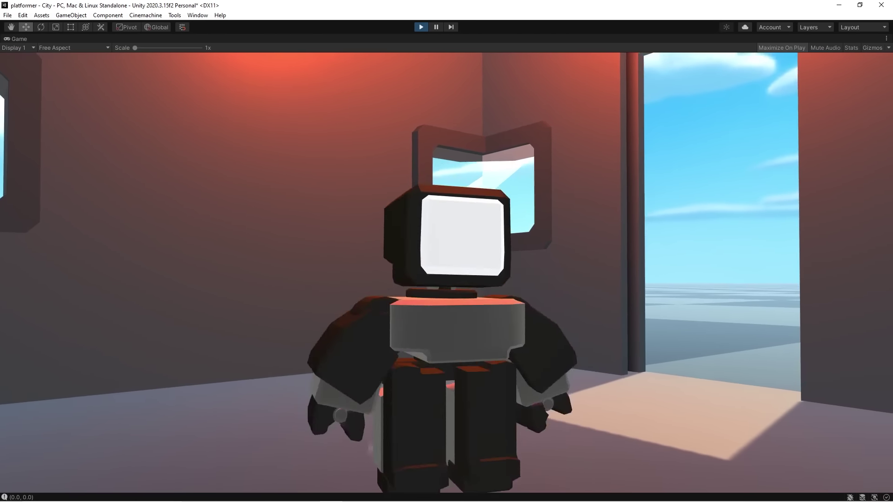
- Playtest the character inside the house and around the freestanding wall by jumping and walking
{"action": "key", "text": "space"}
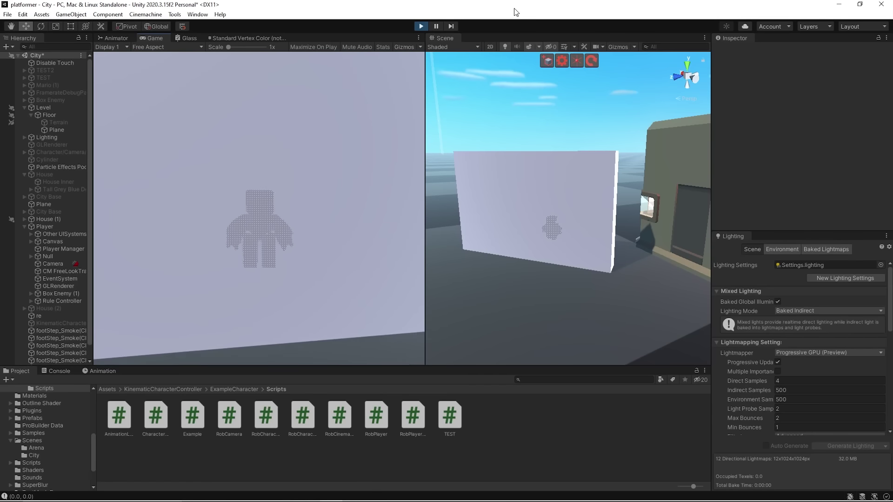
{"action": "key", "text": "a"}
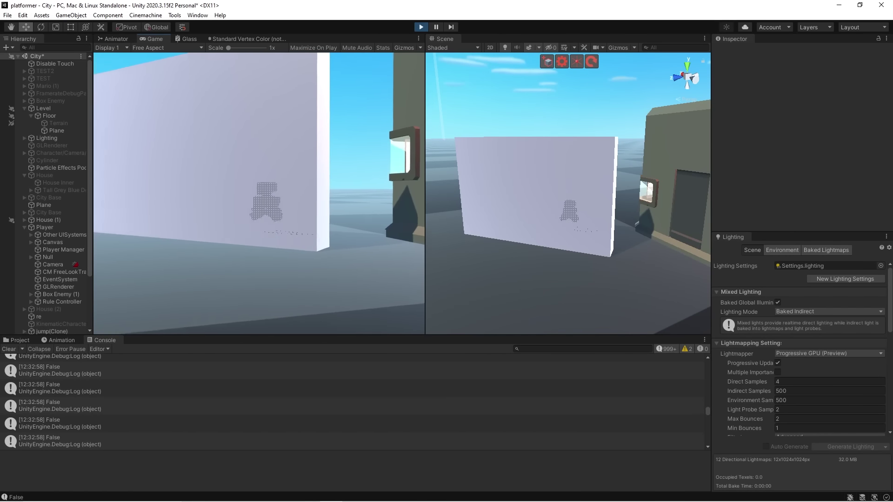
{"action": "key", "text": "w"}
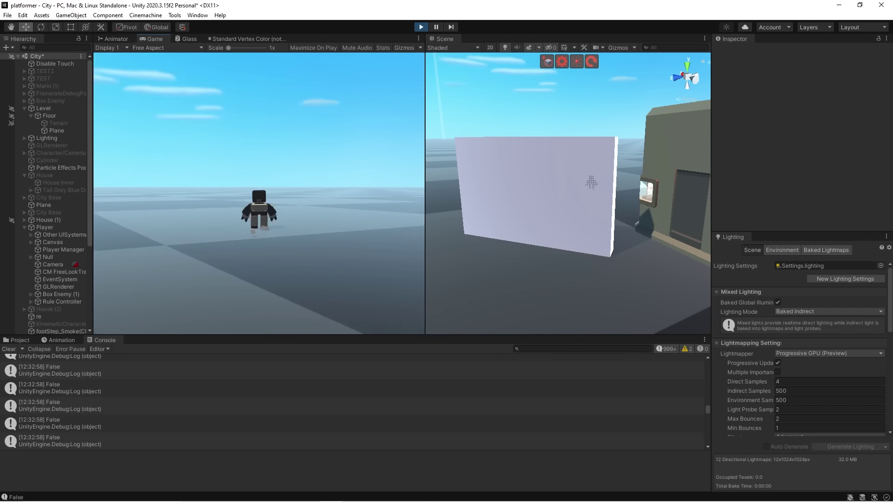
{"action": "key", "text": "s"}
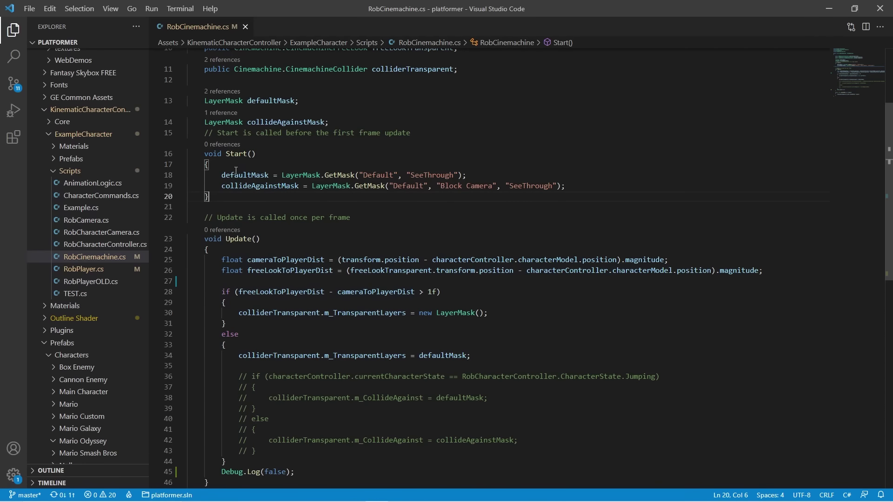
- Review the layer mask fields, Start method and camera distance check in RobCinemachine.cs
{"action": "scroll", "coordinate": [376, 185], "scroll_direction": "up", "scroll_amount": 2}
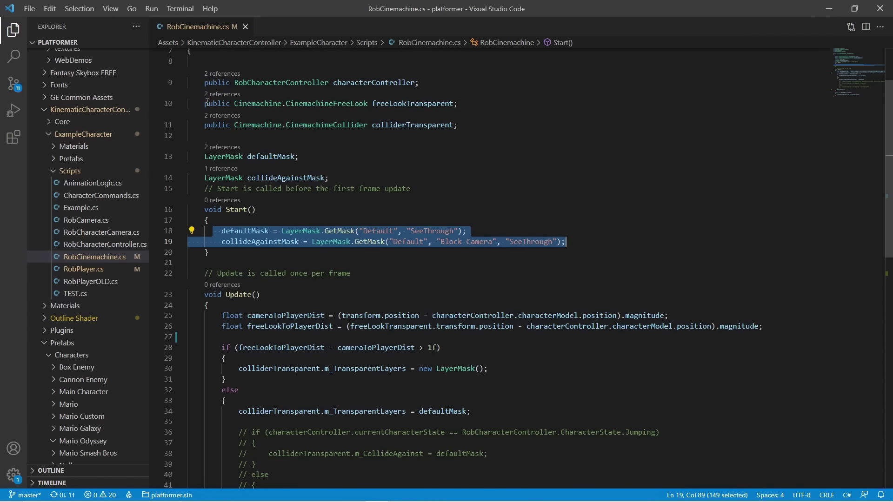
{"action": "left_click_drag", "start_coordinate": [206, 103], "coordinate": [622, 298]}
{"action": "left_click", "coordinate": [616, 298]}
{"action": "scroll", "coordinate": [512, 297], "scroll_direction": "down", "scroll_amount": 2}
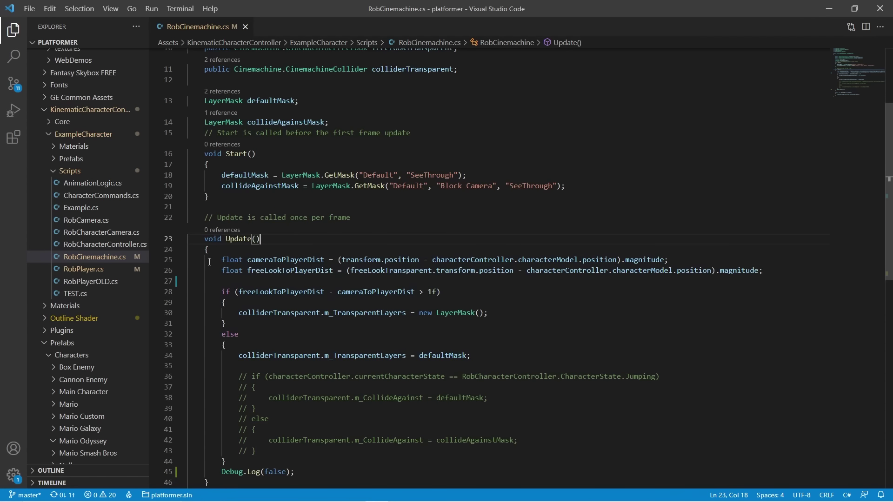
{"action": "left_click_drag", "start_coordinate": [209, 262], "coordinate": [589, 340]}
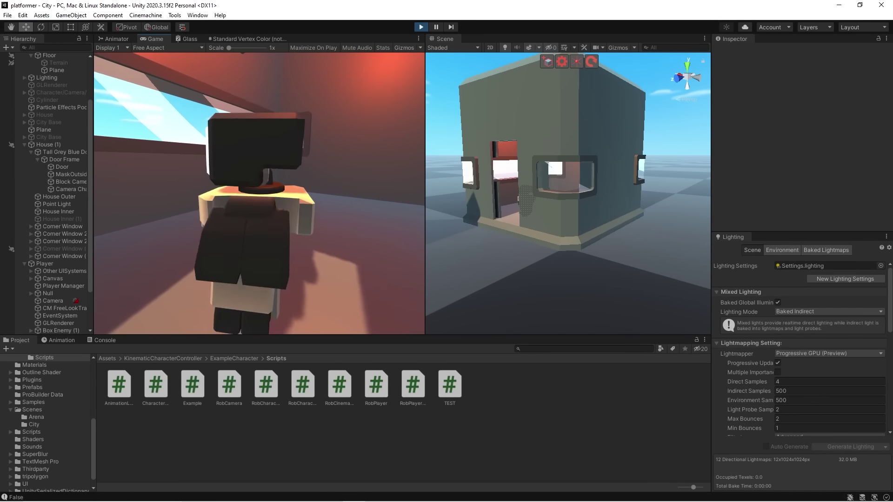
- In the running game, walk the character back and forth inside the house to test the interior camera
{"action": "key", "text": "s"}
{"action": "key", "text": "w"}
{"action": "key", "text": "s"}
{"action": "key", "text": "w"}
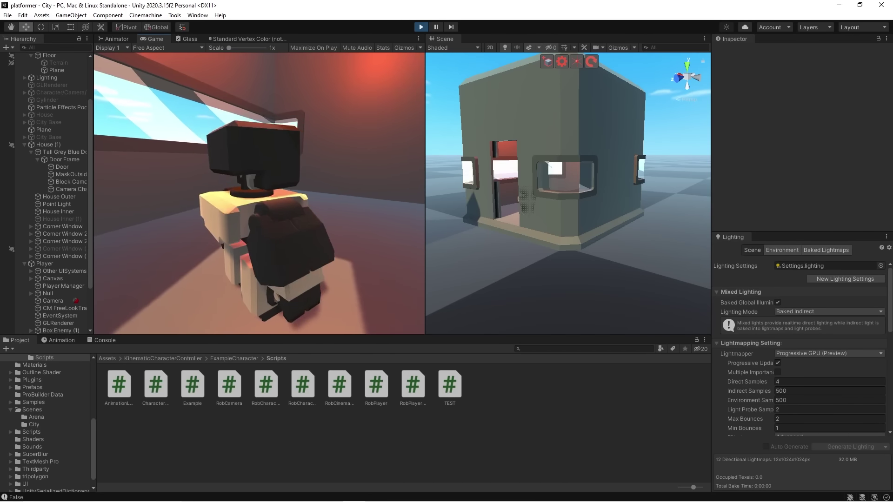
{"action": "key", "text": "s"}
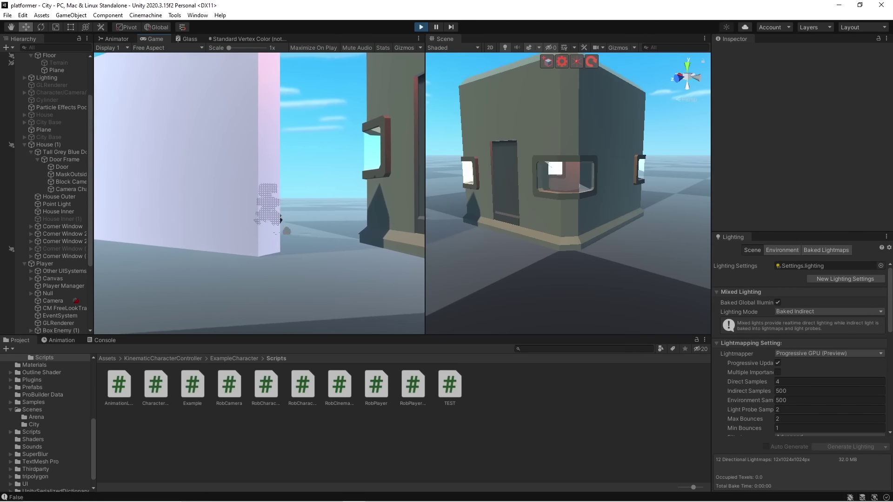
- Move and jump the character past the edge of the freestanding wall to test the see-through silhouette
{"action": "key", "text": "d"}
{"action": "key", "text": "a"}
{"action": "key", "text": "d"}
{"action": "key", "text": "a"}
{"action": "key", "text": "space"}
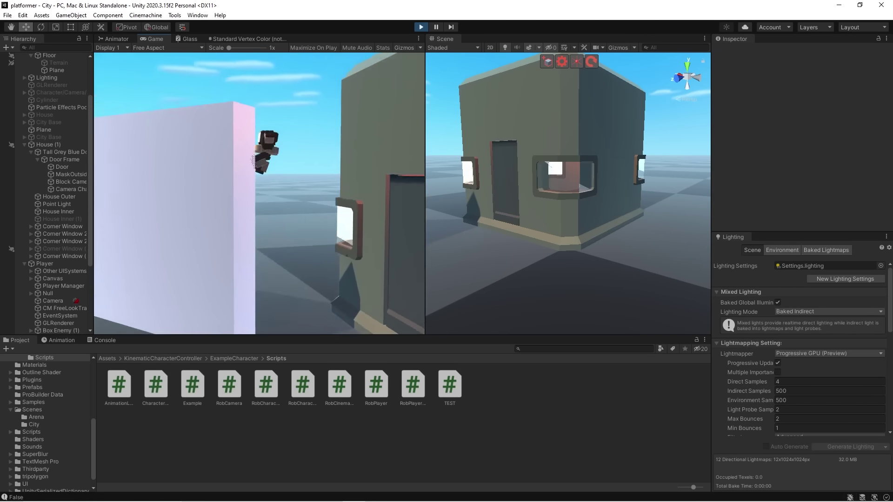
{"action": "key", "text": "a"}
{"action": "key", "text": "d"}
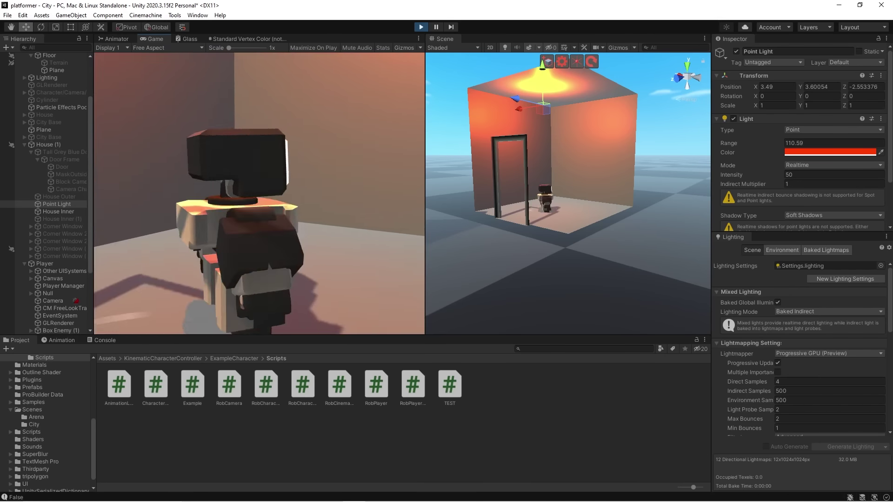
- Walk the character around the inner room and doorway with the outer house hidden to test the camera
{"action": "key", "text": "a"}
{"action": "key", "text": "d"}
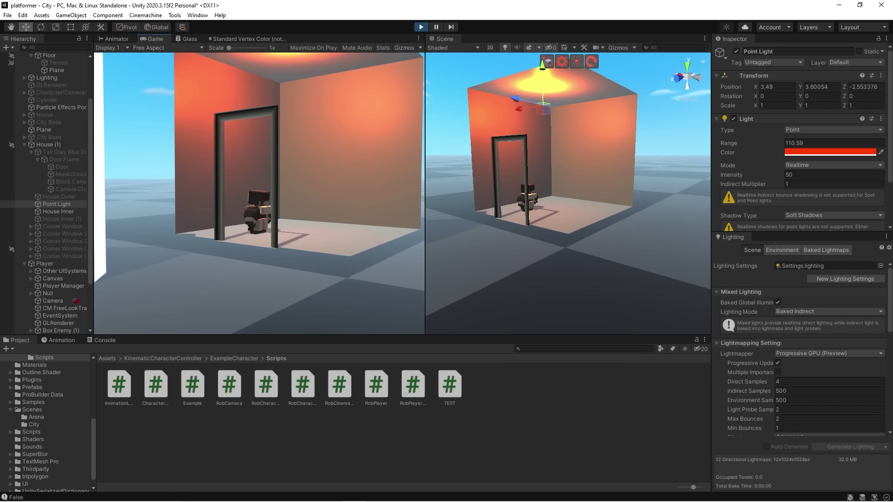
{"action": "key", "text": "s"}
{"action": "key", "text": "a"}
{"action": "key", "text": "d"}
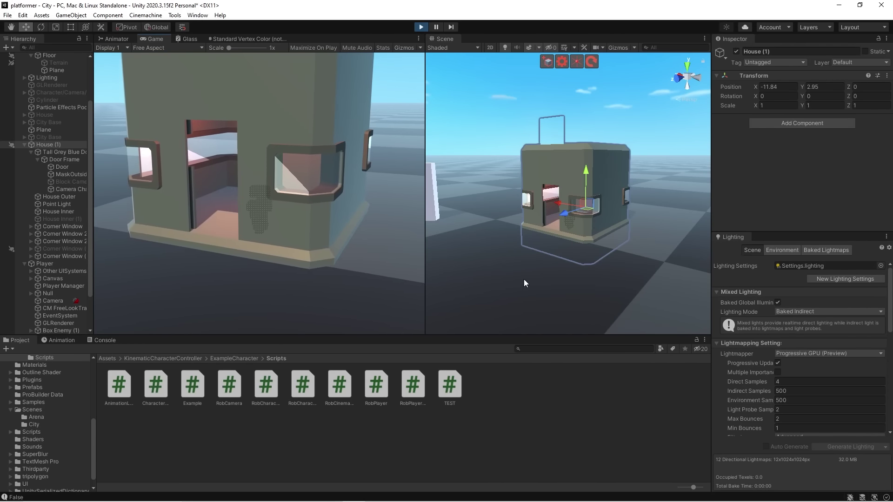
- Move the character in and out of House (1)'s doorway with the Block Camera object disabled
{"action": "key", "text": "a"}
{"action": "key", "text": "a"}
{"action": "key", "text": "d"}
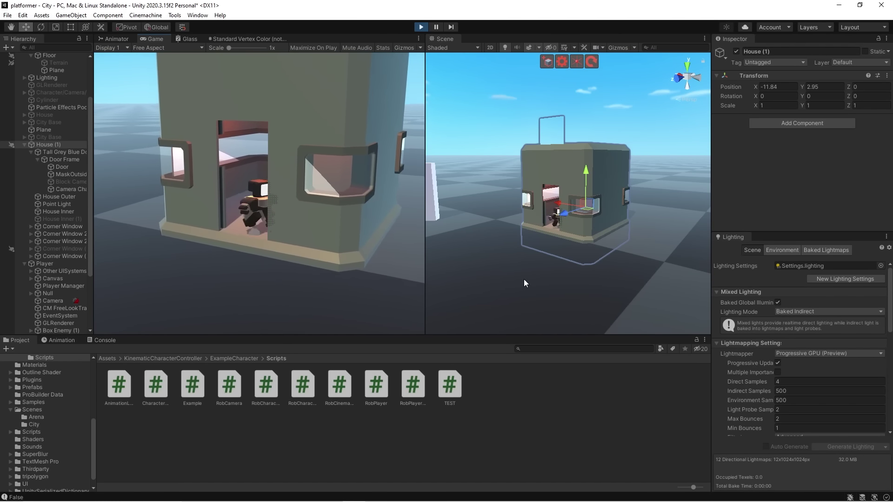
{"action": "key", "text": "d"}
{"action": "key", "text": "a"}
{"action": "key", "text": "a"}
{"action": "key", "text": "d"}
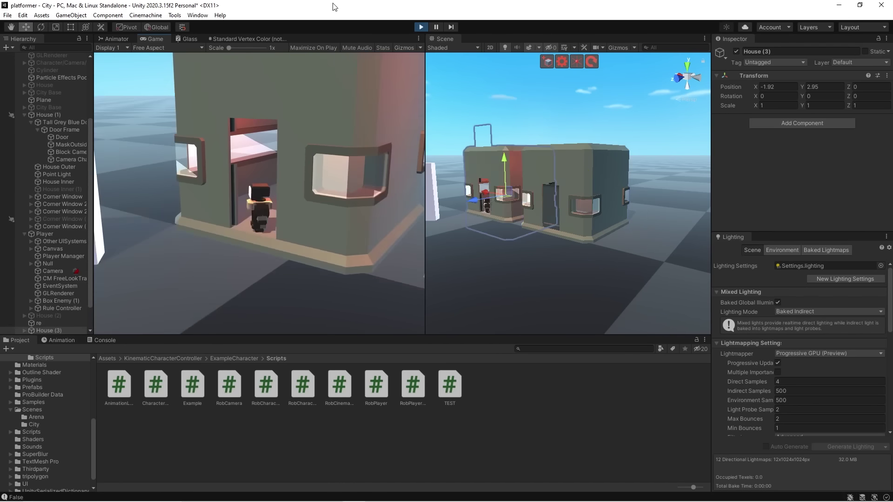
- Move the character repeatedly through House (3)'s doorway to compare how the camera and walls respond
{"action": "key", "text": "d"}
{"action": "key", "text": "a"}
{"action": "key", "text": "d"}
{"action": "key", "text": "a"}
{"action": "key", "text": "d"}
{"action": "key", "text": "a"}
{"action": "key", "text": "d"}
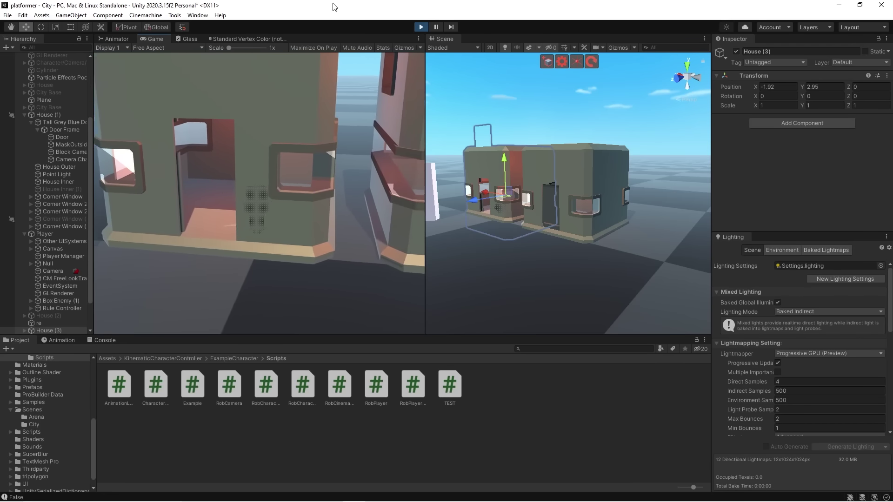
{"action": "key", "text": "a"}
{"action": "key", "text": "d"}
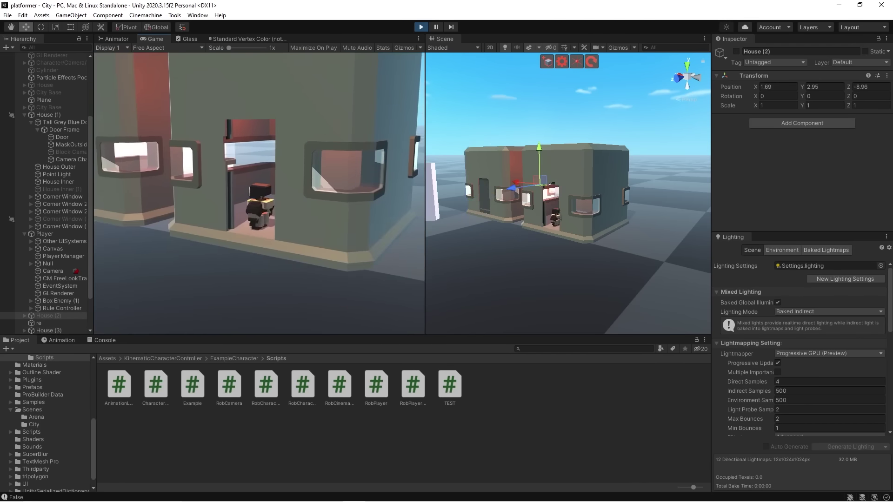
- Walk the character forward and back through House (1)'s doorway beside the neighbouring house
{"action": "key", "text": "w"}
{"action": "key", "text": "s"}
{"action": "key", "text": "w"}
{"action": "key", "text": "s"}
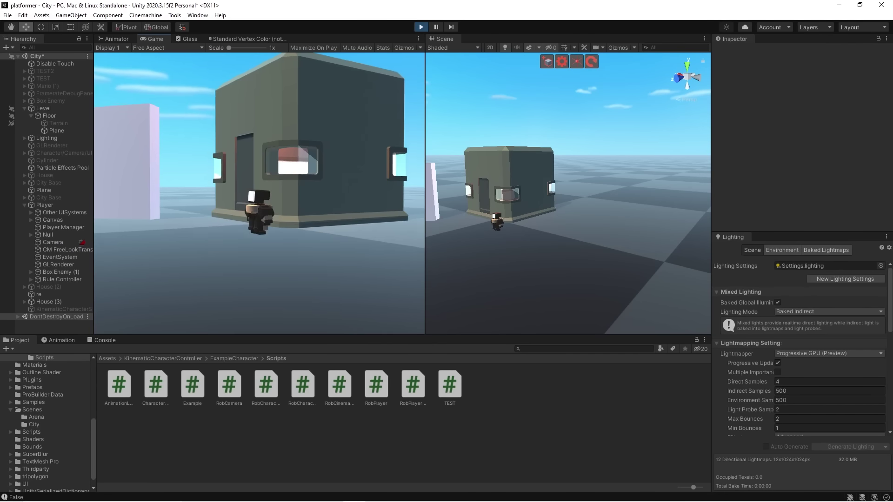
- Walk the character outside House (3) and inside the exposed inner room of House (1)
{"action": "key", "text": "w"}
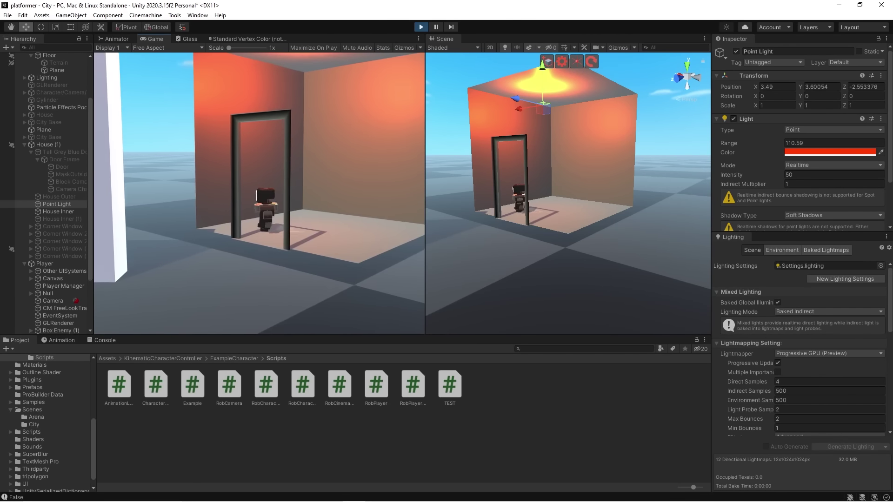
{"action": "key", "text": "a"}
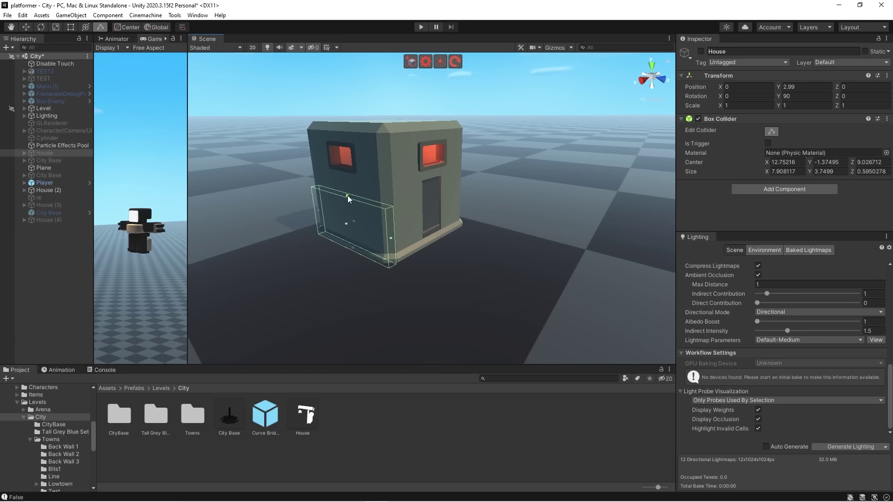
- Extend the House object's box collider up to the roof, to a Y size of about 8.26
{"action": "left_click_drag", "start_coordinate": [347, 195], "coordinate": [345, 127]}
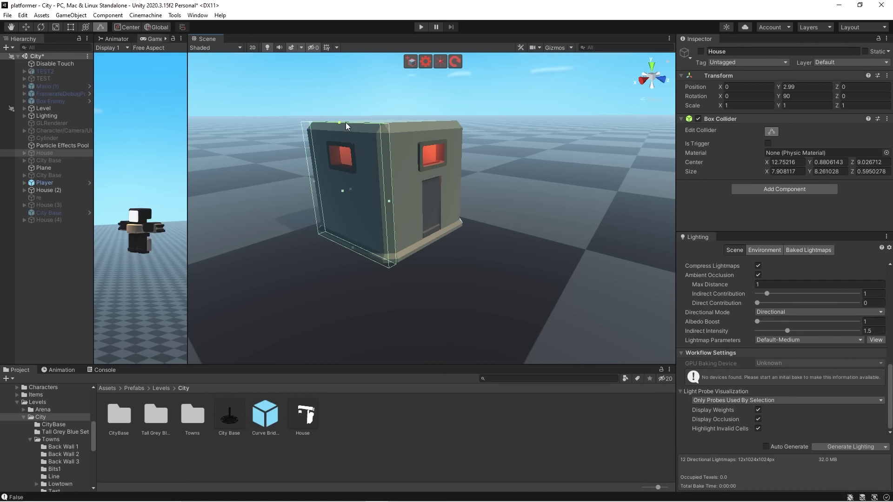
- Copy the House object's box collider and paste it onto the same object as a second box collider
{"action": "right_click", "coordinate": [711, 119]}
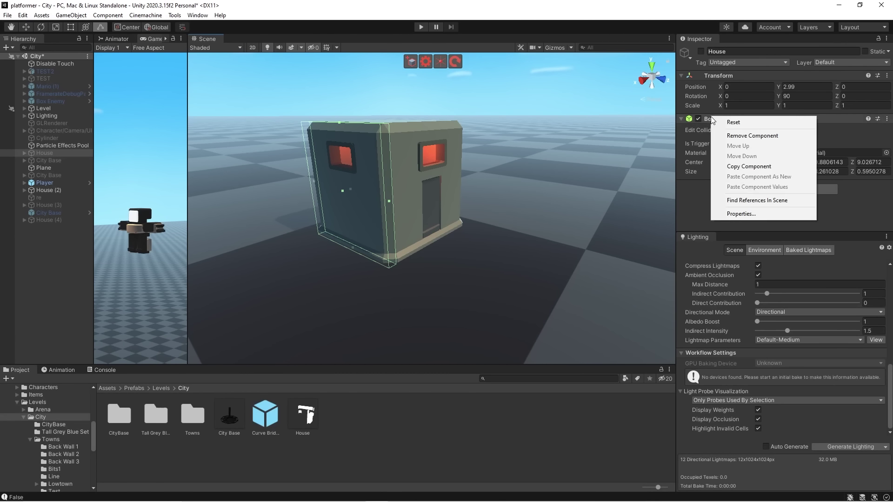
{"action": "left_click", "coordinate": [743, 166]}
{"action": "right_click", "coordinate": [731, 119]}
{"action": "left_click", "coordinate": [774, 185]}
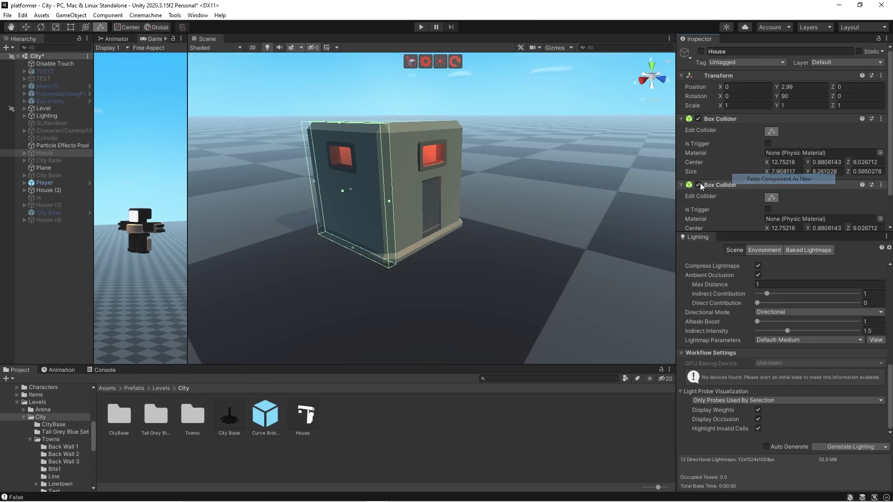
- Fit the second box collider to the house's opposite wall, with its center at about Z 1.68
{"action": "left_click_drag", "start_coordinate": [350, 187], "coordinate": [422, 163]}
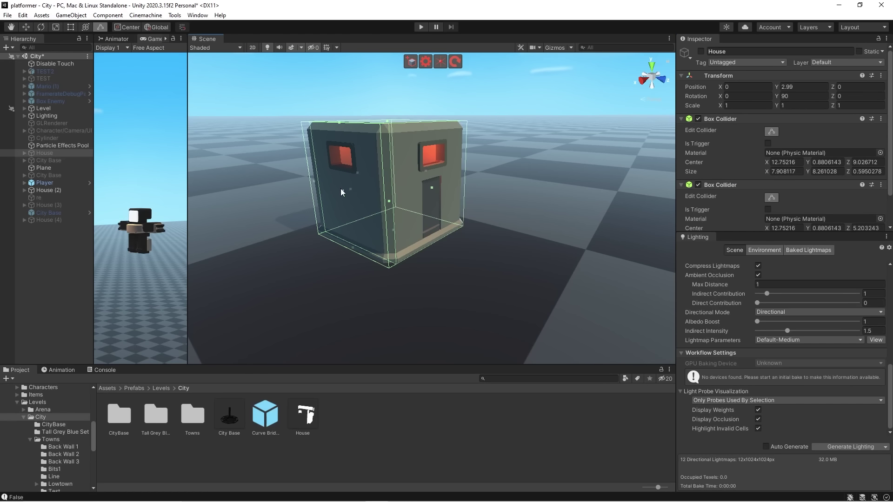
{"action": "left_click_drag", "start_coordinate": [350, 189], "coordinate": [415, 158]}
{"action": "left_click_drag", "start_coordinate": [413, 158], "coordinate": [495, 206], "text": "alt"}
{"action": "left_click_drag", "start_coordinate": [487, 175], "coordinate": [511, 216]}
{"action": "left_click", "coordinate": [503, 177]}
{"action": "key", "text": "ctrl+z"}
{"action": "left_click_drag", "start_coordinate": [417, 195], "coordinate": [416, 139], "text": "alt"}
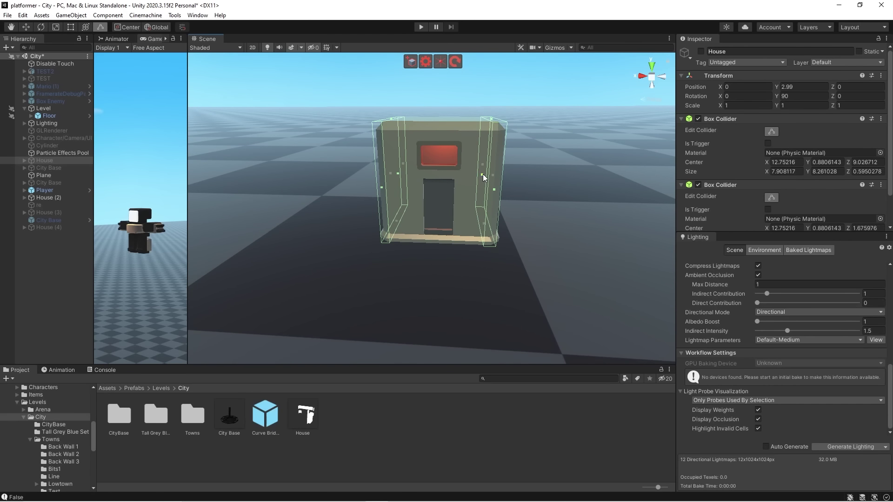
{"action": "left_click_drag", "start_coordinate": [483, 177], "coordinate": [531, 241], "text": "alt"}
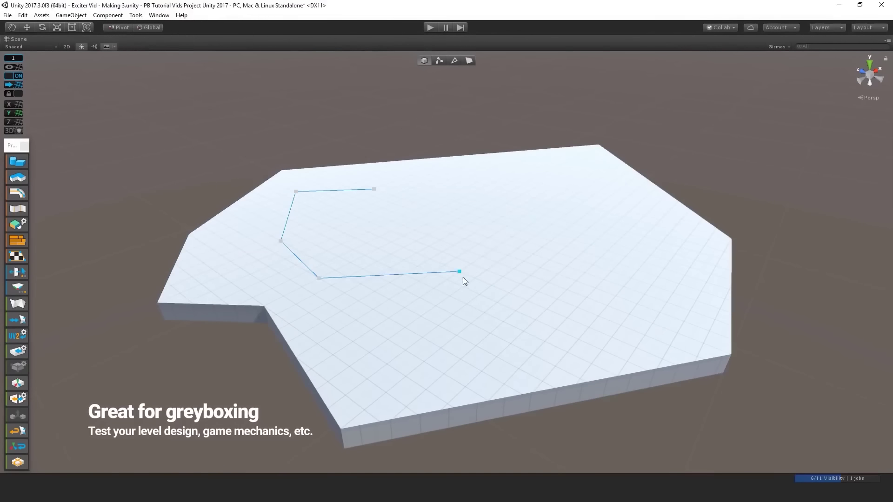
- Complete the poly shape outline on the platform as a raised block and add a curved staircase at its front
{"action": "key", "text": "Return"}
{"action": "left_click", "coordinate": [381, 74]}
{"action": "left_click_drag", "start_coordinate": [600, 257], "coordinate": [637, 270]}
{"action": "left_click_drag", "start_coordinate": [523, 331], "coordinate": [531, 354]}
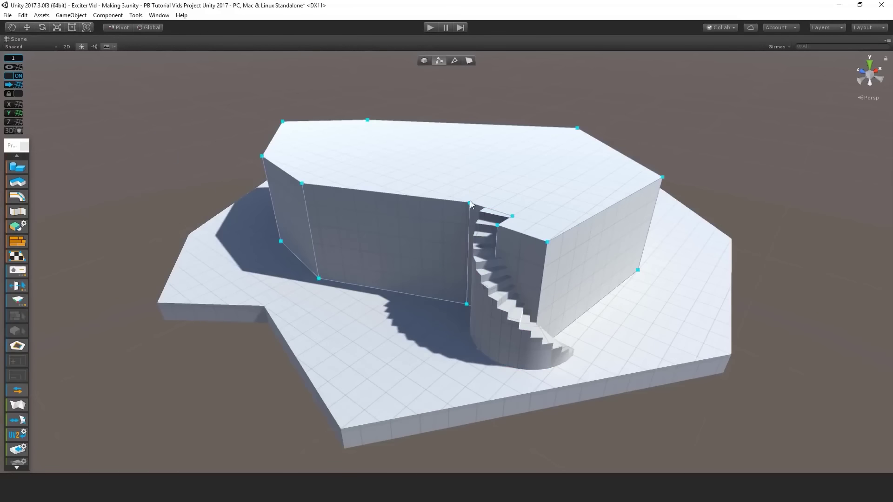
{"action": "left_click", "coordinate": [446, 139]}
{"action": "left_click_drag", "start_coordinate": [447, 139], "coordinate": [401, 124], "text": "shift"}
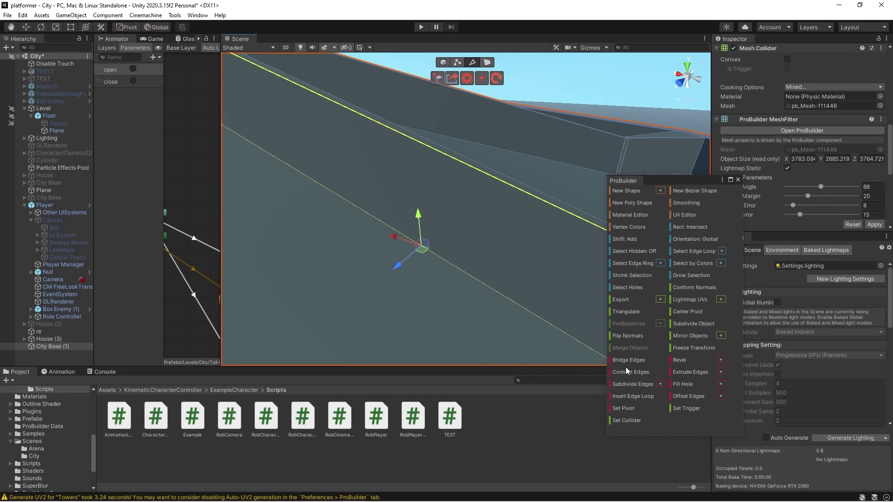
- Connect the selected edges on the City Base (1) mesh with ProBuilder's Connect Edges
{"action": "left_click", "coordinate": [625, 373]}
{"action": "left_click", "coordinate": [431, 147]}
{"action": "left_click_drag", "start_coordinate": [442, 161], "coordinate": [457, 207], "text": "alt"}
{"action": "middle_click_drag", "start_coordinate": [458, 208], "coordinate": [442, 207]}
{"action": "left_click_drag", "start_coordinate": [458, 205], "coordinate": [493, 260], "text": "alt"}
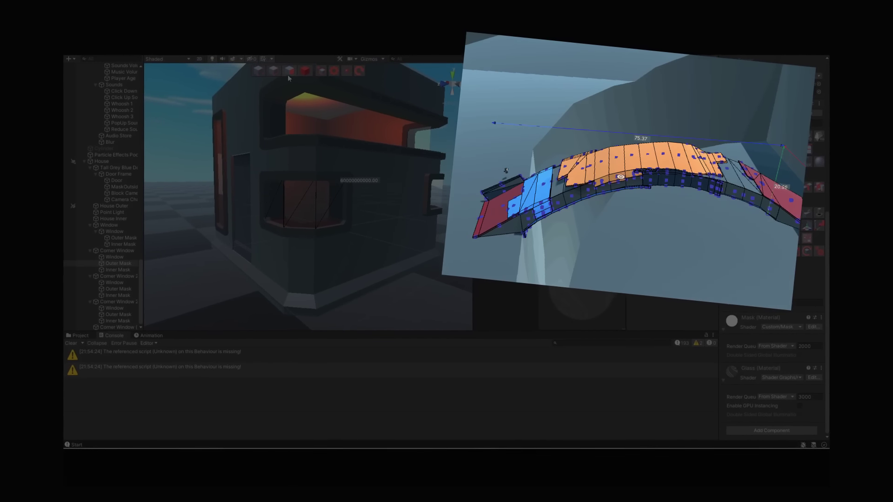
- Switch to face selection and pick a face of the house model
{"action": "left_click", "coordinate": [305, 71]}
{"action": "left_click", "coordinate": [385, 250]}
{"action": "left_click_drag", "start_coordinate": [385, 251], "coordinate": [321, 246], "text": "alt"}
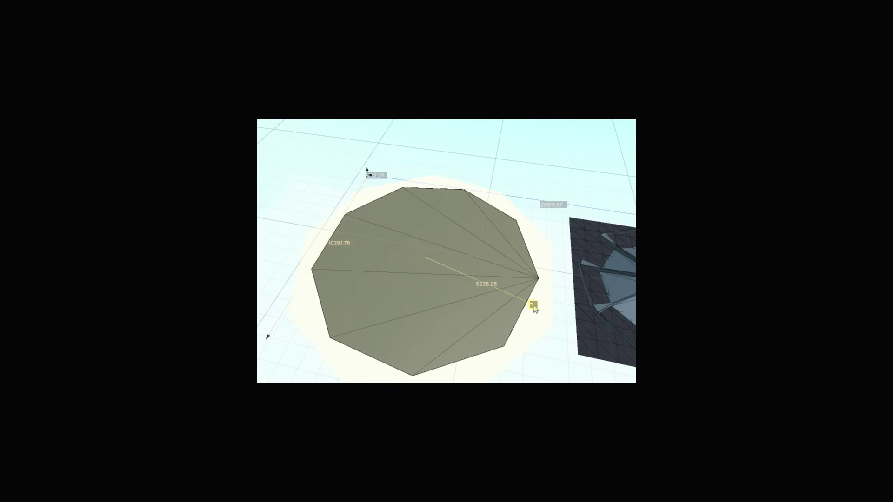
- Draw a large many-sided round base shape beside the existing city base
{"action": "left_click", "coordinate": [518, 297]}
{"action": "left_click", "coordinate": [517, 267]}
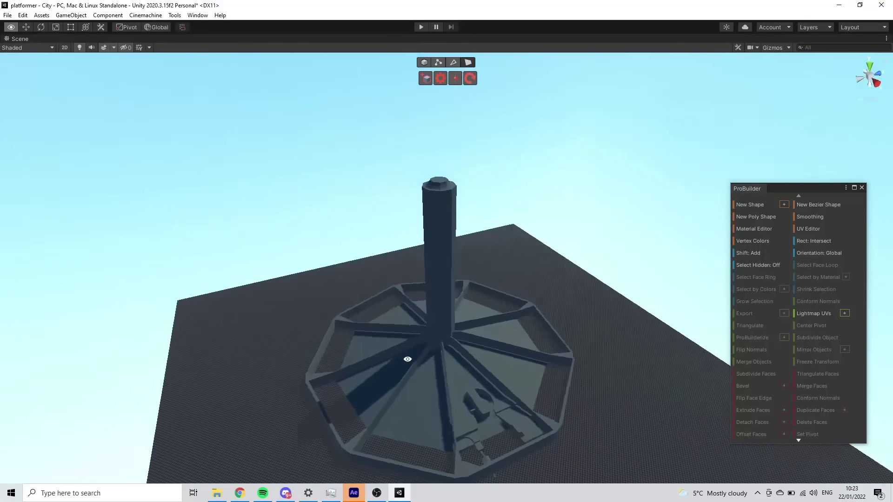
{"action": "left_click_drag", "start_coordinate": [407, 359], "coordinate": [608, 296], "text": "alt"}
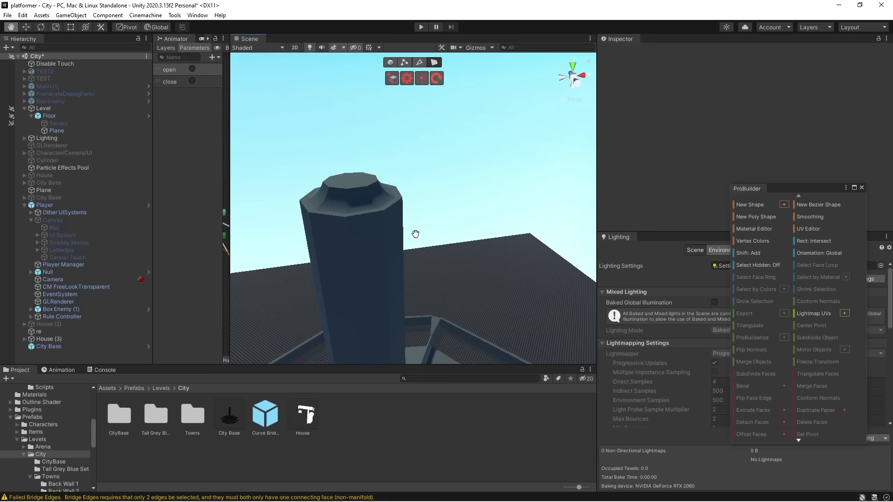
{"action": "middle_click_drag", "start_coordinate": [414, 235], "coordinate": [442, 195]}
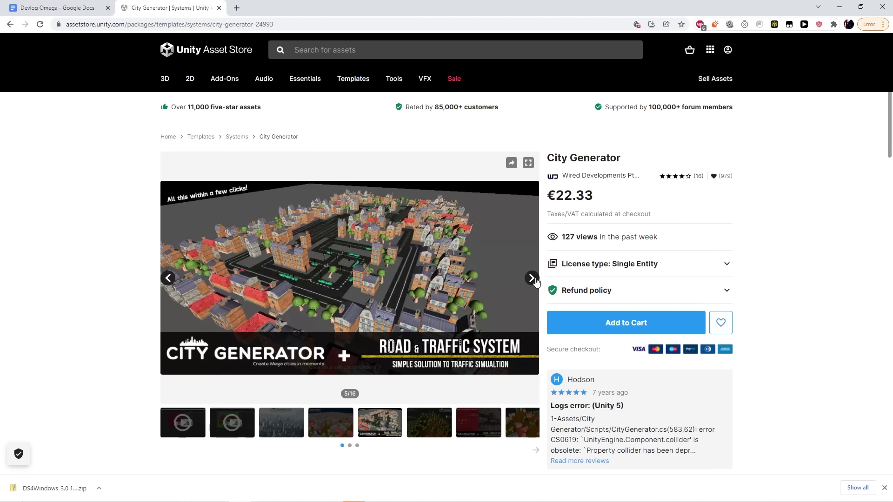
- Switch to the Unity Asset Store and review the City Generator and Tile City Generator preview images and descriptions
{"action": "left_click", "coordinate": [531, 278]}
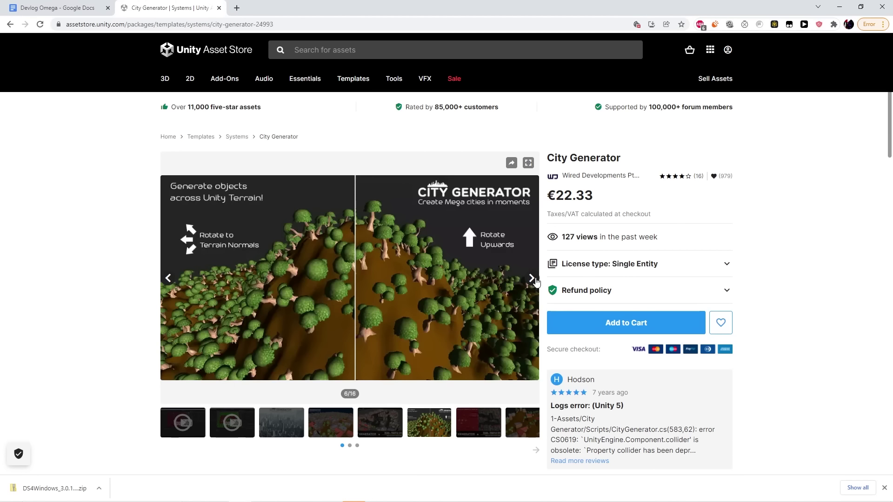
{"action": "left_click", "coordinate": [531, 278]}
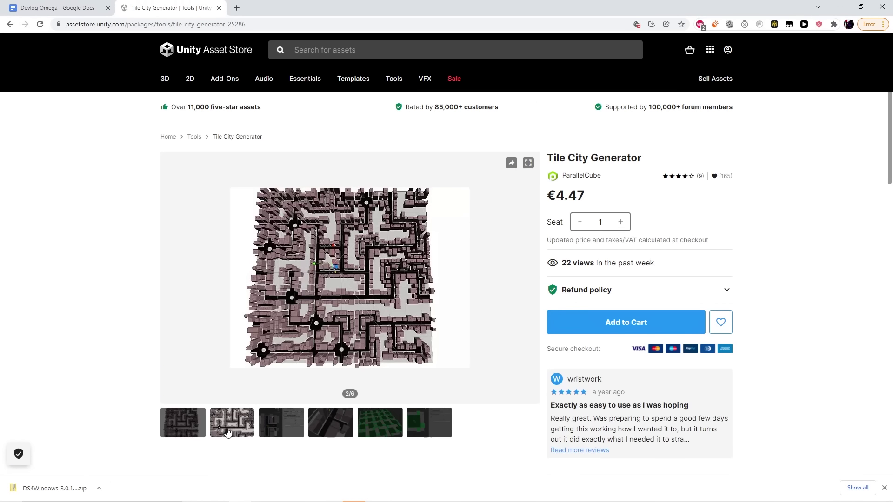
{"action": "scroll", "coordinate": [387, 444], "scroll_direction": "down", "scroll_amount": 3}
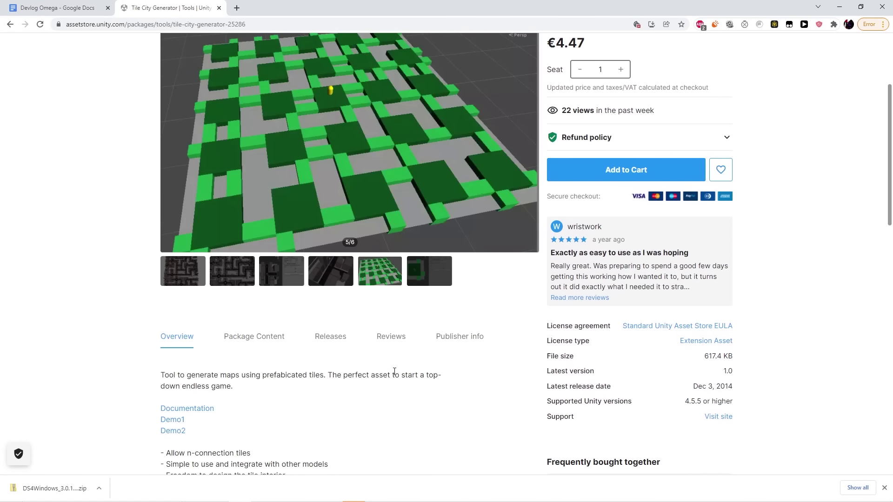
{"action": "scroll", "coordinate": [394, 372], "scroll_direction": "up", "scroll_amount": 2}
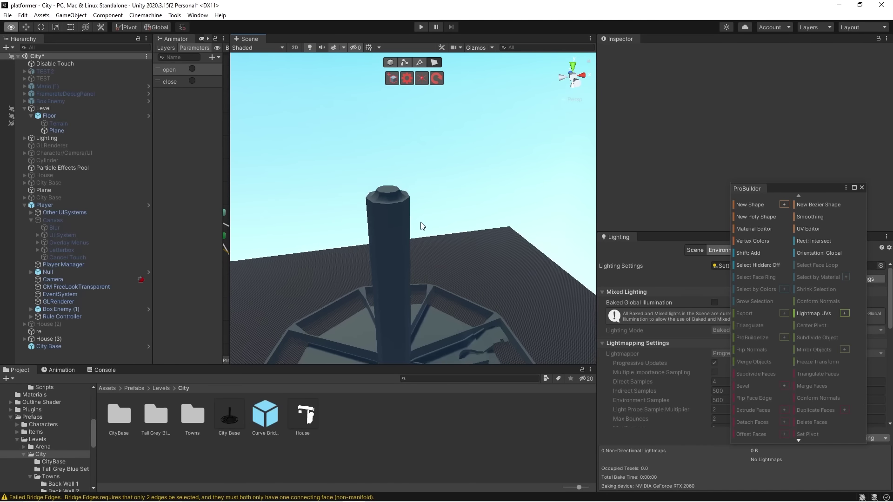
{"action": "middle_click_drag", "start_coordinate": [430, 241], "coordinate": [444, 155]}
{"action": "left_click_drag", "start_coordinate": [484, 231], "coordinate": [442, 255], "text": "alt"}
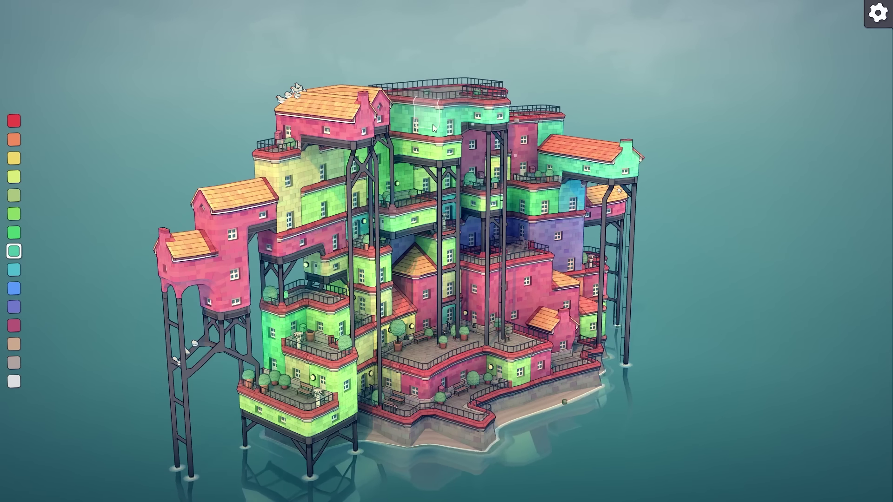
- Switch to Townscaper and extend the upper storeys of the colourful town with turquoise building blocks
{"action": "left_click", "coordinate": [424, 114]}
{"action": "left_click", "coordinate": [445, 128]}
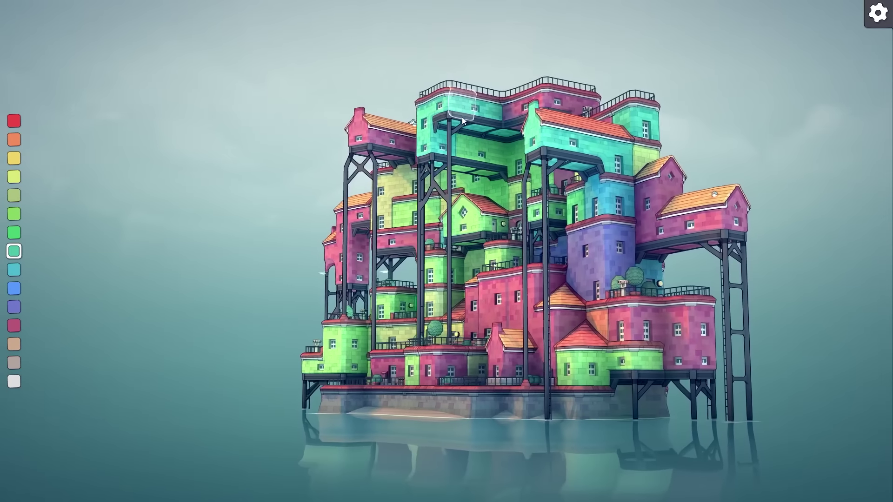
{"action": "left_click", "coordinate": [476, 129]}
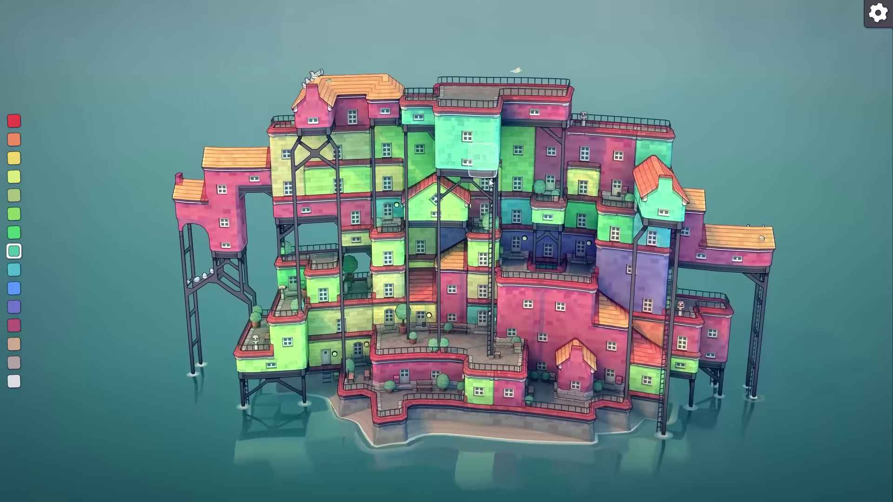
{"action": "left_click", "coordinate": [489, 179]}
{"action": "right_click_drag", "start_coordinate": [459, 185], "coordinate": [570, 192]}
{"action": "right_click", "coordinate": [386, 187]}
{"action": "left_click", "coordinate": [393, 202]}
{"action": "left_click", "coordinate": [430, 203]}
- Export the finished town as an OBJ file
{"action": "left_click_drag", "start_coordinate": [361, 266], "coordinate": [545, 237]}
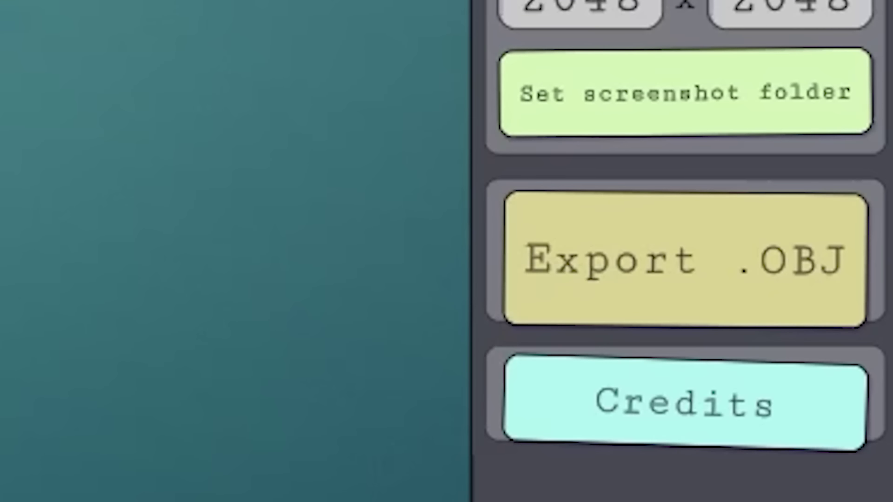
{"action": "left_click", "coordinate": [604, 232]}
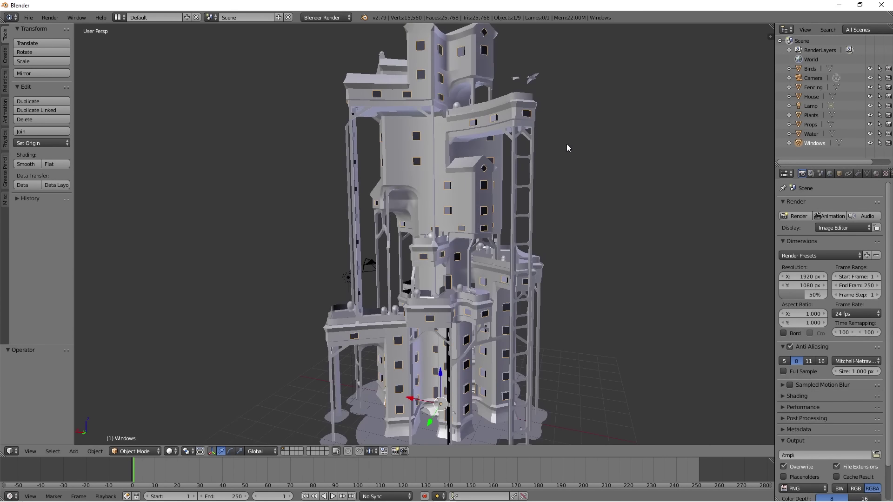
- Switch to Blender and delete the Windows and Plants objects from the imported town model
{"action": "middle_click_drag", "start_coordinate": [568, 145], "coordinate": [512, 149]}
{"action": "key", "text": "x"}
{"action": "left_click", "coordinate": [513, 150]}
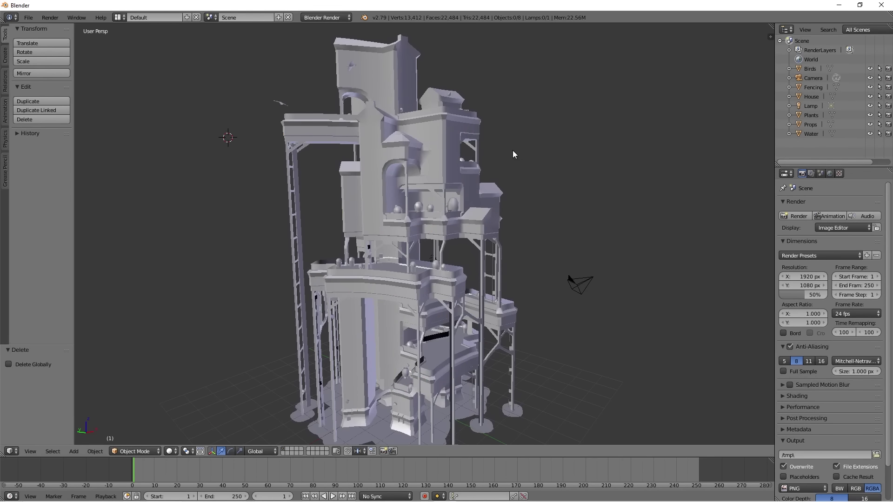
{"action": "right_click", "coordinate": [401, 211]}
{"action": "left_click", "coordinate": [400, 208]}
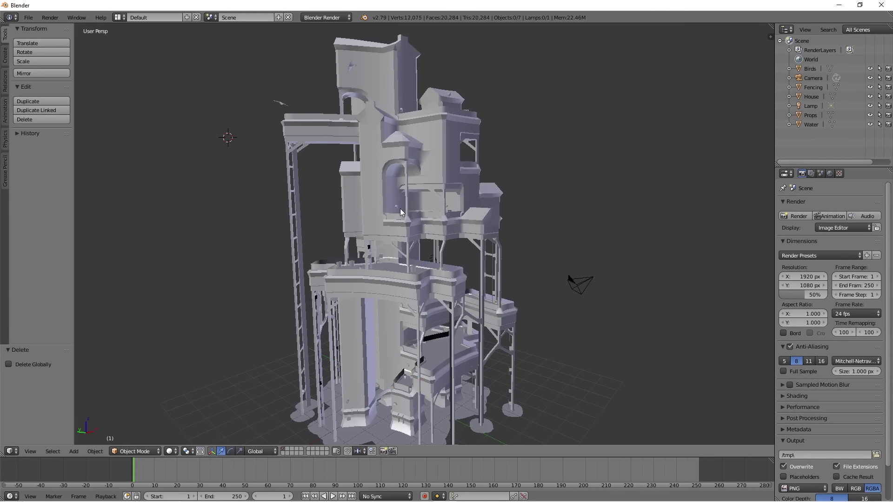
- Delete further small detail objects from the town model while keeping the House mesh
{"action": "middle_click_drag", "start_coordinate": [400, 208], "coordinate": [371, 267]}
{"action": "right_click", "coordinate": [343, 265]}
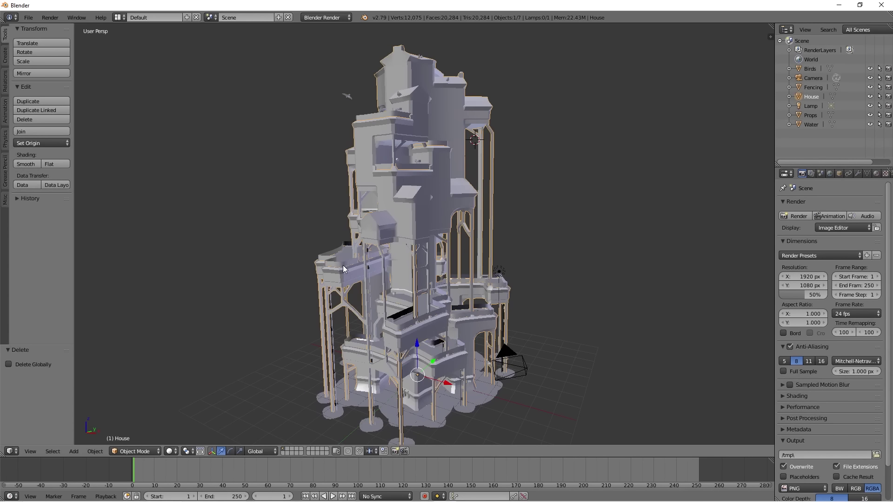
{"action": "right_click", "coordinate": [341, 263]}
{"action": "key", "text": "x"}
{"action": "left_click", "coordinate": [342, 263]}
{"action": "middle_click_drag", "start_coordinate": [342, 263], "coordinate": [465, 176]}
{"action": "right_click", "coordinate": [422, 167]}
{"action": "left_click", "coordinate": [422, 167]}
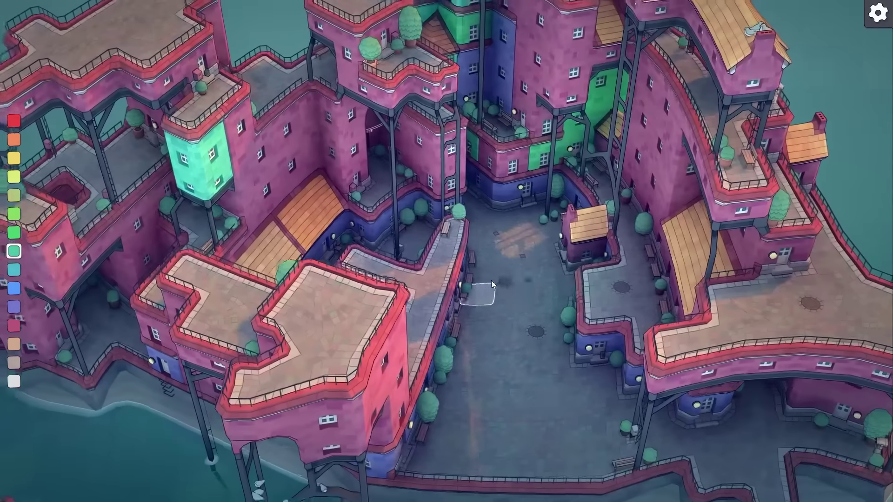
{"action": "right_click_drag", "start_coordinate": [491, 280], "coordinate": [395, 228]}
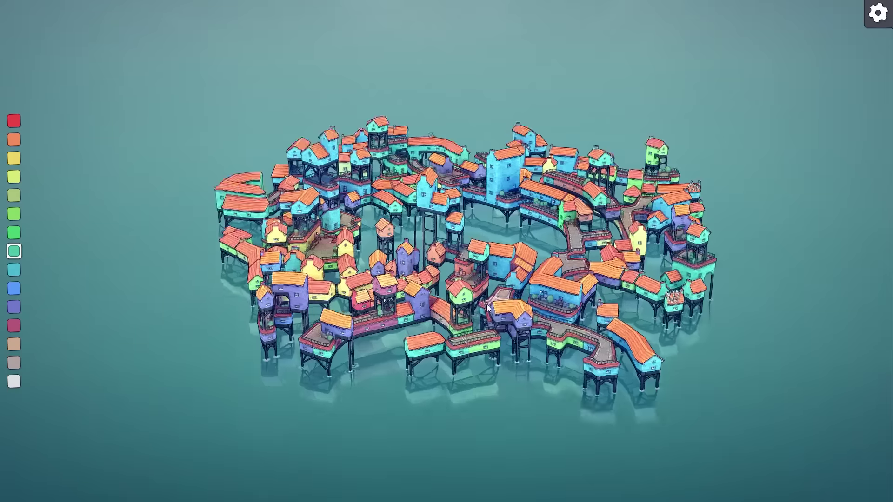
{"action": "scroll", "coordinate": [486, 304], "scroll_direction": "up", "scroll_amount": 5}
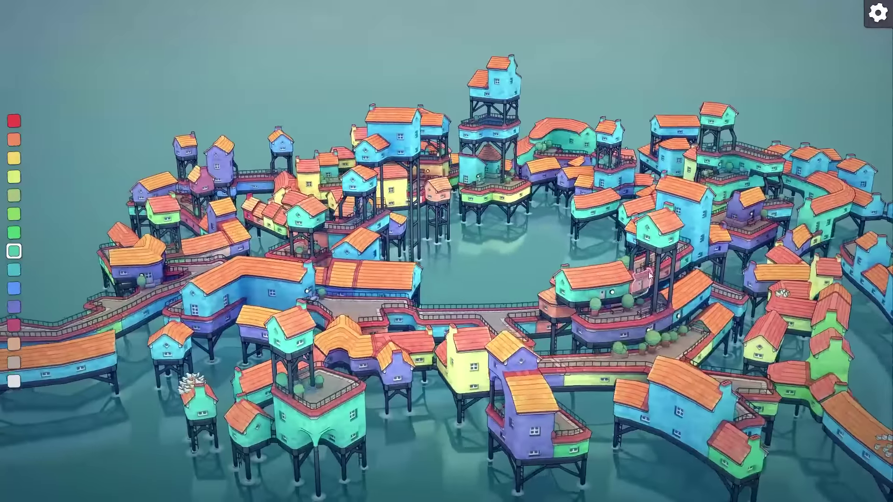
{"action": "right_click_drag", "start_coordinate": [649, 275], "coordinate": [562, 275]}
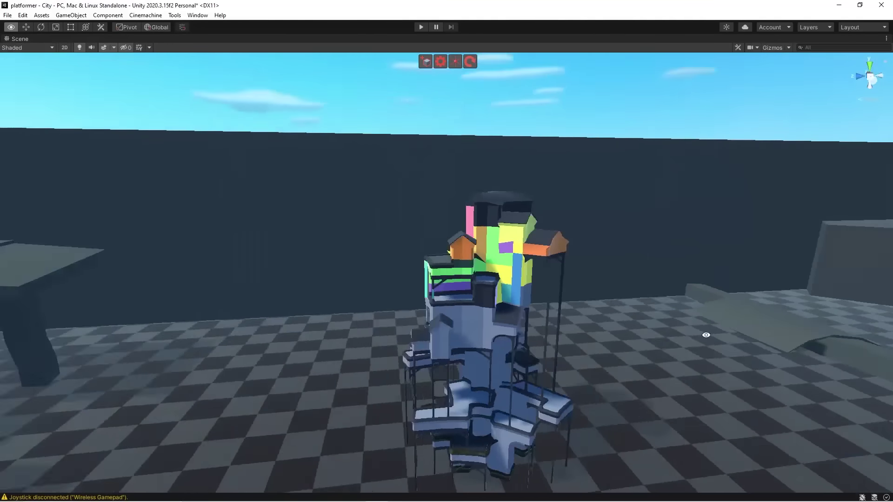
- Switch to Unity and examine the partly coloured town tower from several sides and up close
{"action": "right_click_drag", "start_coordinate": [372, 325], "coordinate": [402, 329]}
{"action": "left_click_drag", "start_coordinate": [402, 329], "coordinate": [871, 337], "text": "alt"}
{"action": "scroll", "coordinate": [588, 346], "scroll_direction": "up", "scroll_amount": 6}
{"action": "middle_click_drag", "start_coordinate": [565, 351], "coordinate": [575, 177]}
{"action": "left_click_drag", "start_coordinate": [687, 174], "coordinate": [385, 209], "text": "alt"}
{"action": "middle_click_drag", "start_coordinate": [643, 207], "coordinate": [367, 201]}
{"action": "scroll", "coordinate": [367, 202], "scroll_direction": "down", "scroll_amount": 8}
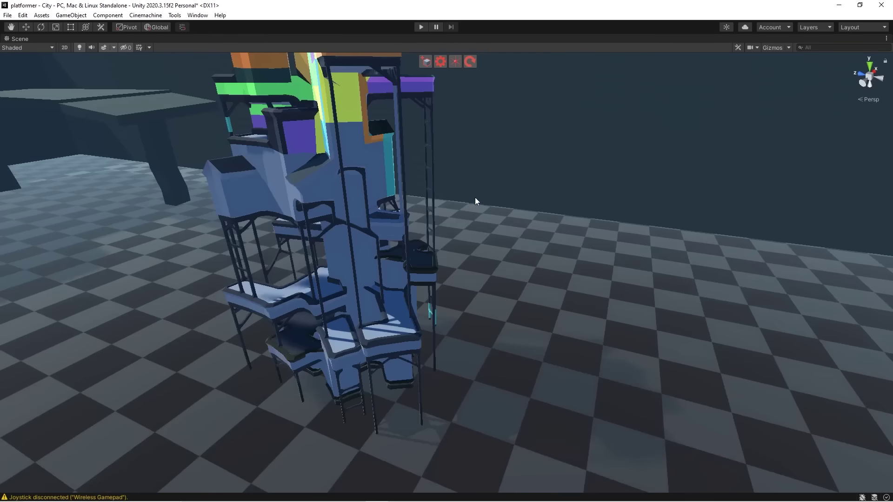
{"action": "middle_click_drag", "start_coordinate": [474, 196], "coordinate": [584, 333]}
{"action": "left_click_drag", "start_coordinate": [433, 325], "coordinate": [454, 265], "text": "alt"}
{"action": "middle_click_drag", "start_coordinate": [630, 400], "coordinate": [643, 466]}
{"action": "left_click_drag", "start_coordinate": [644, 466], "coordinate": [139, 328], "text": "alt"}
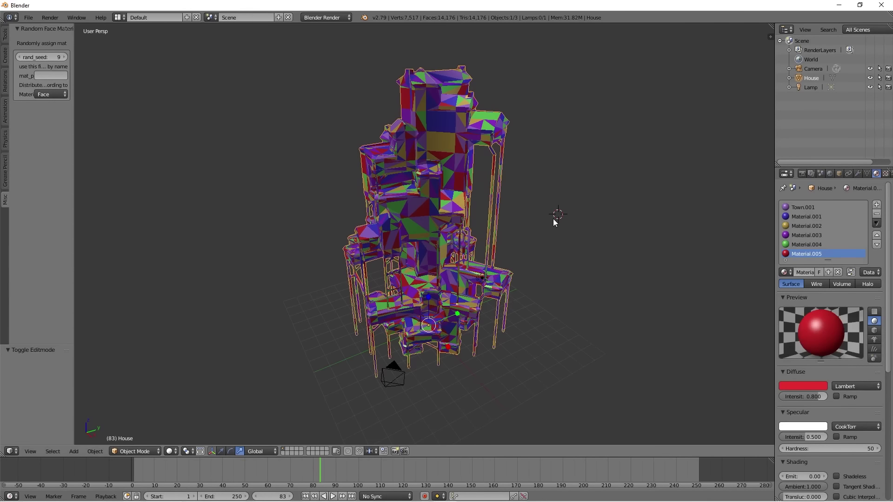
- Switch to Blender and try a random seed of 4 for the House mesh's face materials
{"action": "middle_click_drag", "start_coordinate": [553, 219], "coordinate": [218, 153]}
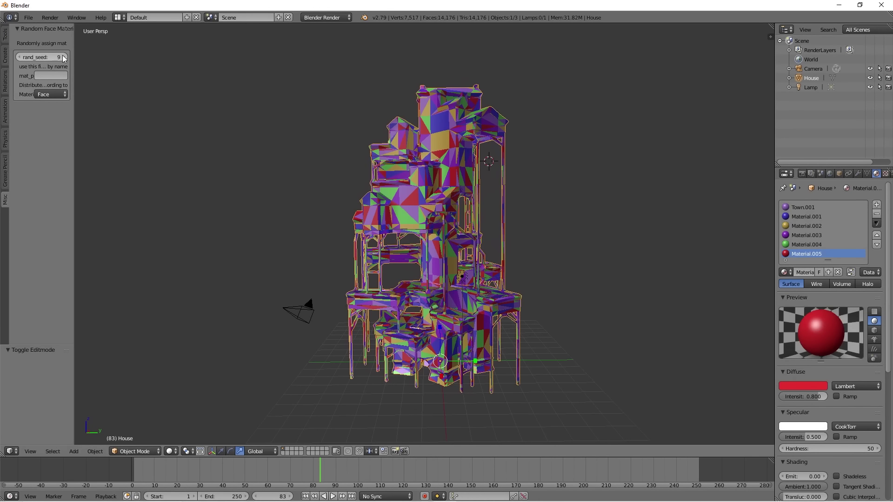
{"action": "left_click", "coordinate": [19, 58]}
{"action": "left_click", "coordinate": [19, 58]}
{"action": "left_click", "coordinate": [19, 58]}
{"action": "left_click", "coordinate": [19, 58]}
{"action": "left_click", "coordinate": [19, 58]}
{"action": "middle_click_drag", "start_coordinate": [344, 158], "coordinate": [442, 169]}
{"action": "scroll", "coordinate": [442, 169], "scroll_direction": "up", "scroll_amount": 4}
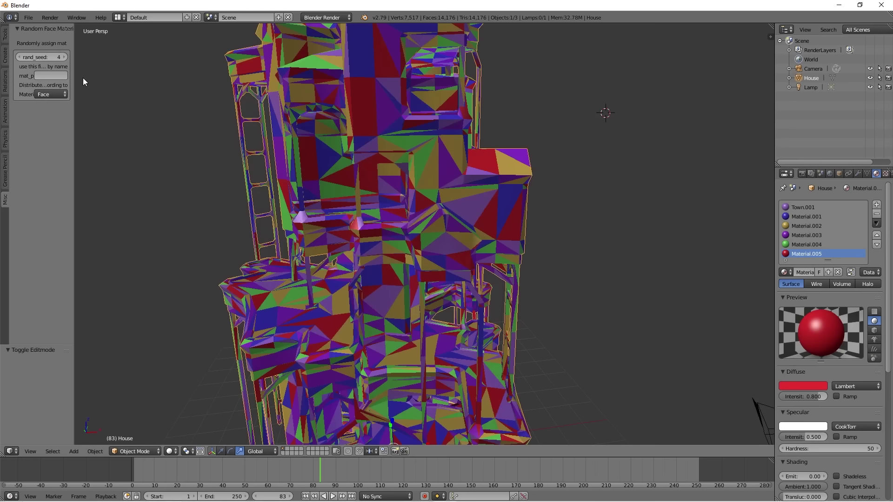
- Set the random seed for the House mesh's face material assignment to 7
{"action": "left_click", "coordinate": [63, 56]}
{"action": "left_click", "coordinate": [64, 56]}
{"action": "left_click", "coordinate": [64, 57]}
{"action": "scroll", "coordinate": [504, 182], "scroll_direction": "down", "scroll_amount": 5}
{"action": "middle_click_drag", "start_coordinate": [518, 231], "coordinate": [440, 228]}
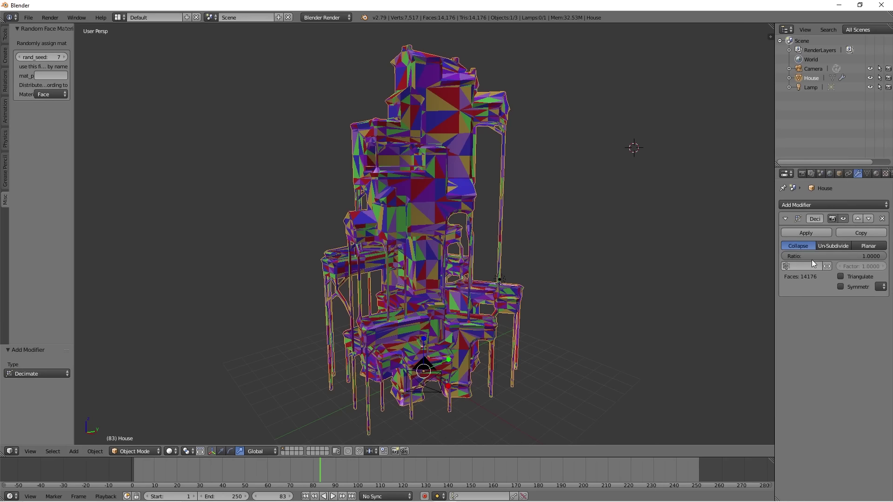
- Set the House mesh's Decimate modifier to Planar, delimited by Sharp, with an angle limit of 21°
{"action": "left_click", "coordinate": [866, 247]}
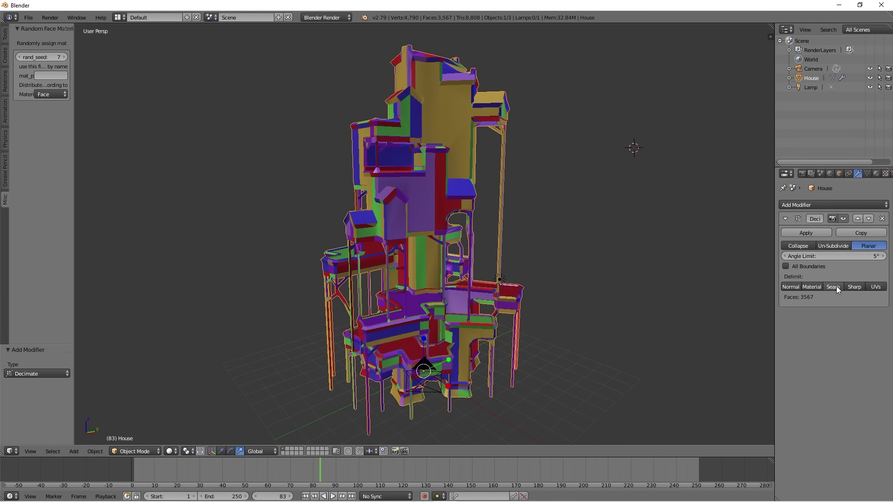
{"action": "left_click", "coordinate": [849, 286]}
{"action": "left_click_drag", "start_coordinate": [833, 255], "coordinate": [853, 256]}
{"action": "middle_click_drag", "start_coordinate": [310, 181], "coordinate": [418, 181]}
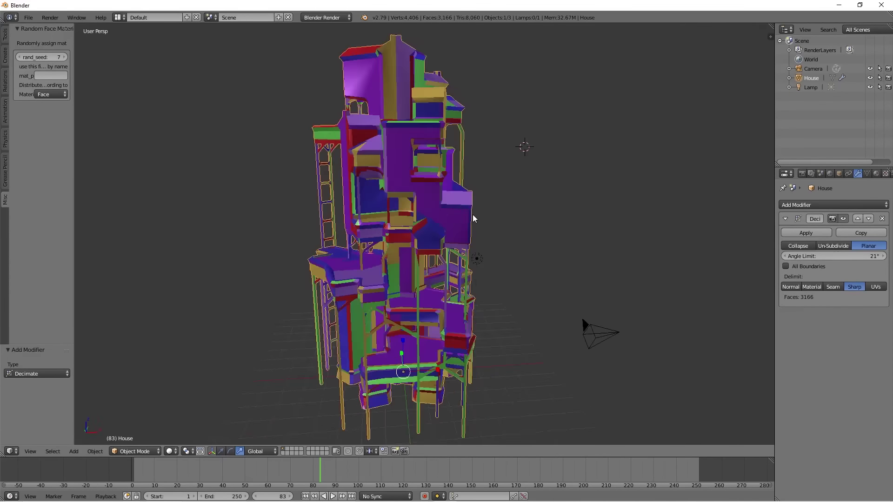
- Check the simplified House mesh, and switch to Unity to examine the coloured town from street level and from above
{"action": "middle_click_drag", "start_coordinate": [433, 216], "coordinate": [512, 215]}
{"action": "scroll", "coordinate": [646, 208], "scroll_direction": "down", "scroll_amount": 3}
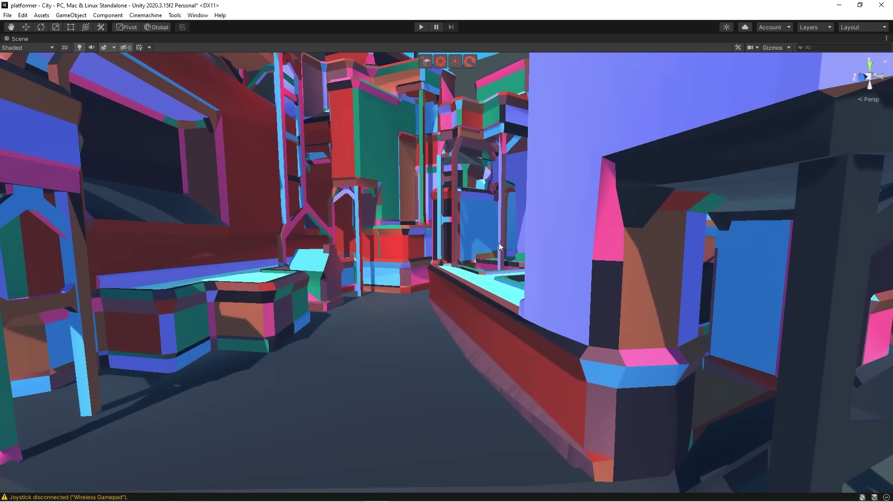
{"action": "left_click_drag", "start_coordinate": [498, 247], "coordinate": [528, 225], "text": "alt"}
{"action": "middle_click_drag", "start_coordinate": [528, 225], "coordinate": [525, 331]}
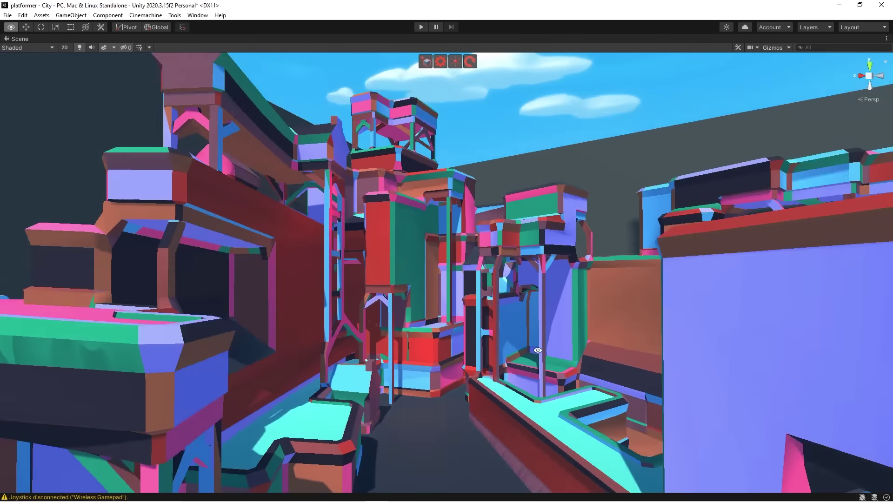
{"action": "left_click_drag", "start_coordinate": [526, 331], "coordinate": [492, 303], "text": "alt"}
{"action": "right_click_drag", "start_coordinate": [493, 303], "coordinate": [506, 306]}
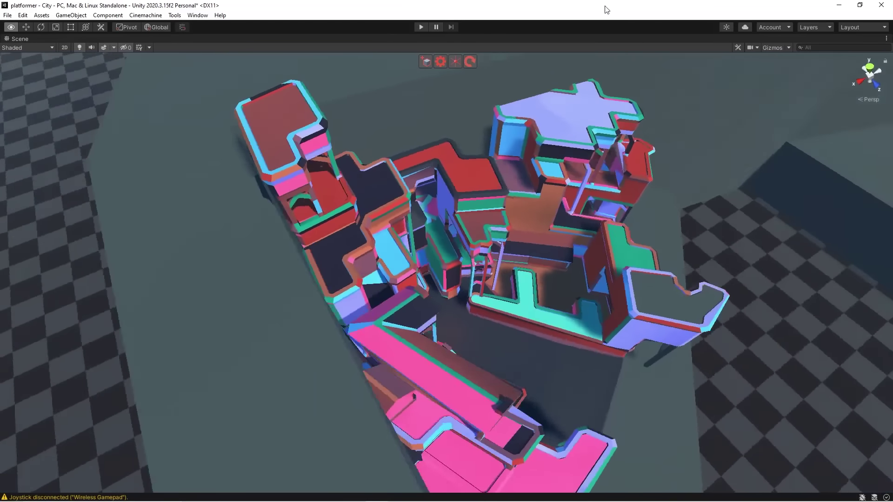
{"action": "left_click_drag", "start_coordinate": [605, 6], "coordinate": [601, 357], "text": "alt"}
{"action": "scroll", "coordinate": [623, 257], "scroll_direction": "down", "scroll_amount": 10}
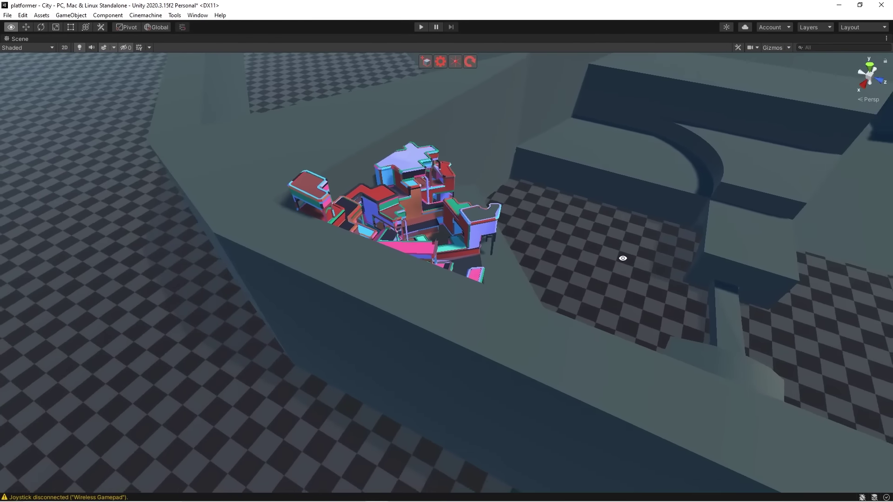
{"action": "left_click_drag", "start_coordinate": [623, 257], "coordinate": [346, 240], "text": "alt"}
{"action": "middle_click_drag", "start_coordinate": [530, 302], "coordinate": [275, 107]}
{"action": "middle_click_drag", "start_coordinate": [348, 153], "coordinate": [414, 223]}
{"action": "left_click_drag", "start_coordinate": [414, 222], "coordinate": [399, 213], "text": "alt"}
{"action": "right_click_drag", "start_coordinate": [399, 214], "coordinate": [355, 156]}
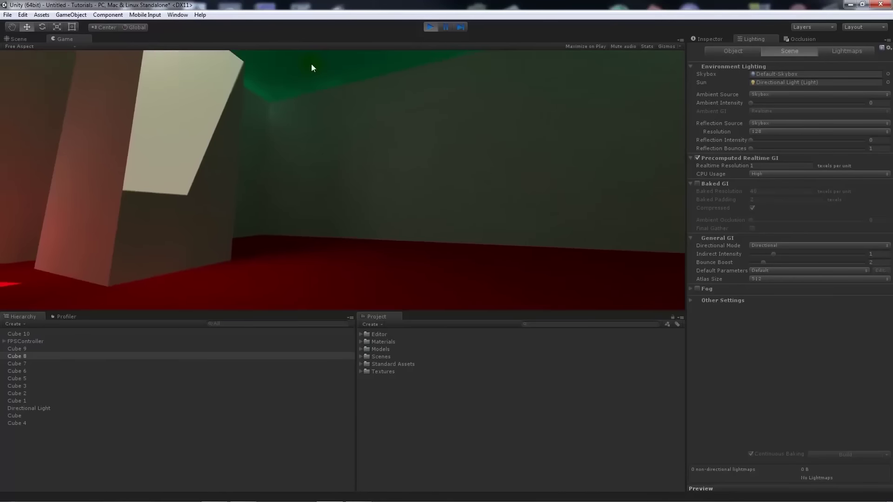
- Walk through the red-floored demo room in play mode to examine the bounced realtime lighting on its walls
{"action": "key", "text": "s"}
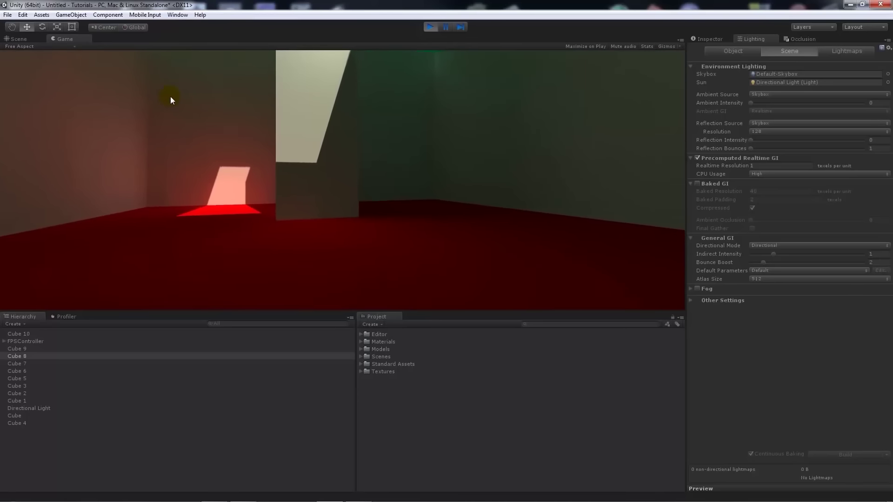
{"action": "key", "text": "w"}
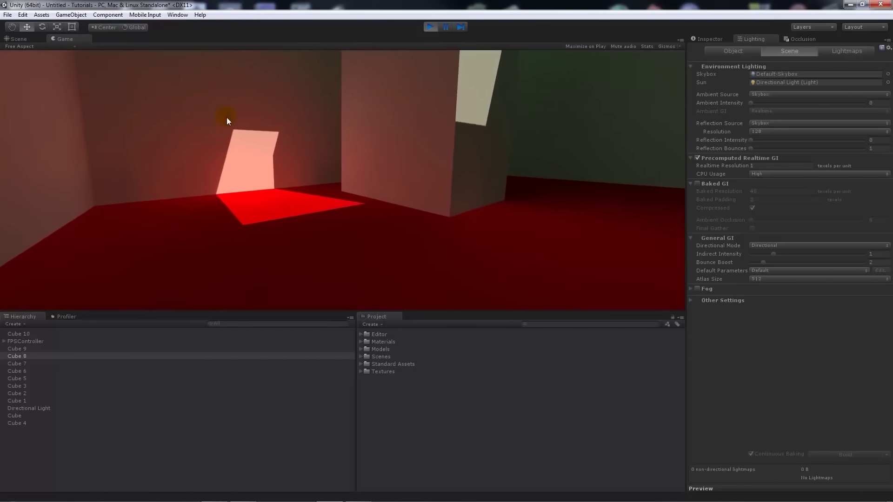
{"action": "key", "text": "w"}
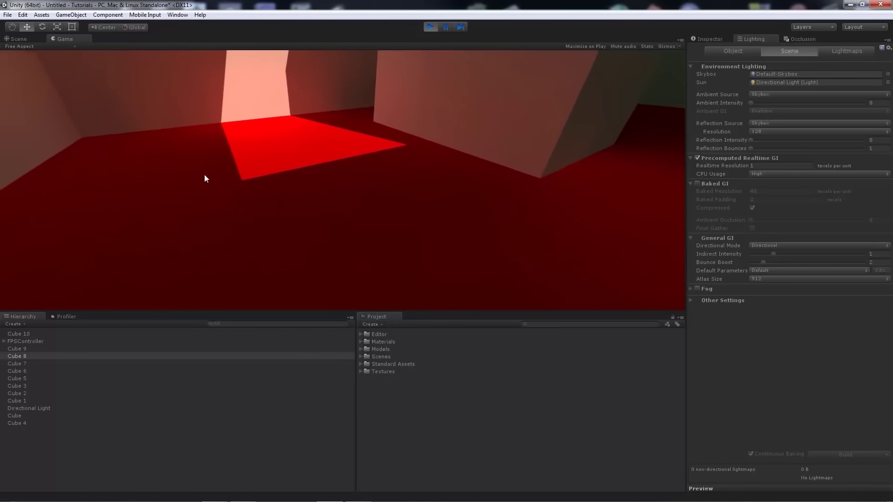
{"action": "key", "text": "w"}
{"action": "left_click", "coordinate": [286, 87]}
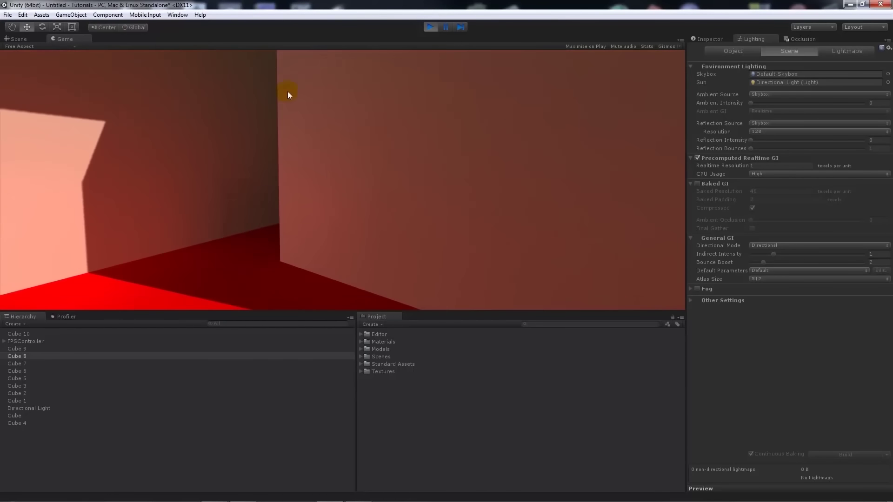
{"action": "key", "text": "w"}
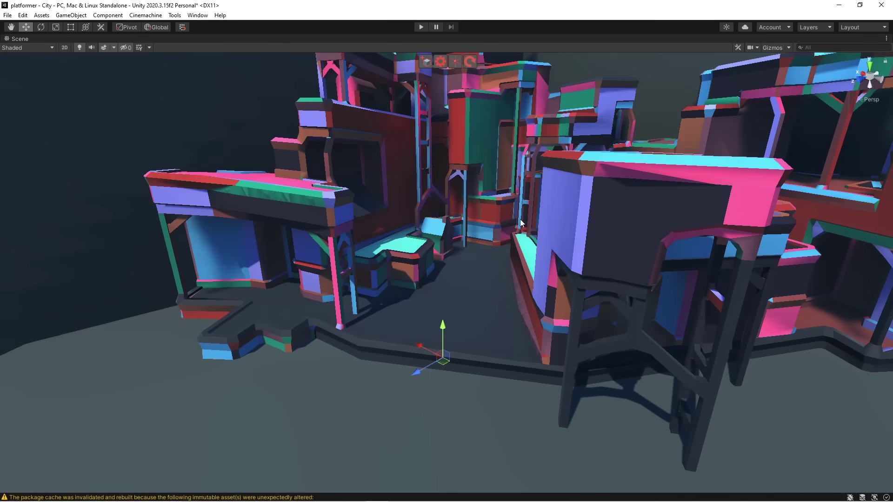
- Return to the City scene and examine the terraced town around its courtyard from several angles
{"action": "left_click_drag", "start_coordinate": [520, 223], "coordinate": [494, 300], "text": "alt"}
{"action": "right_click_drag", "start_coordinate": [494, 301], "coordinate": [559, 132]}
{"action": "middle_click_drag", "start_coordinate": [559, 132], "coordinate": [500, 107]}
{"action": "scroll", "coordinate": [500, 107], "scroll_direction": "down", "scroll_amount": 8}
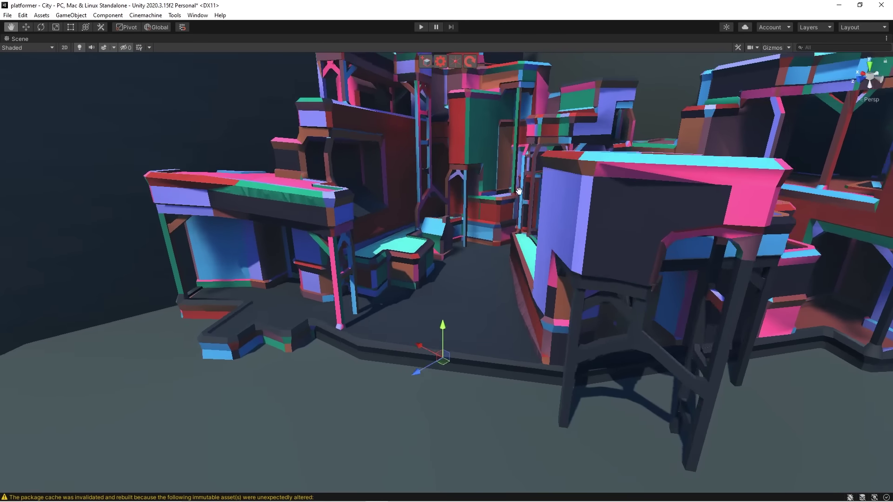
{"action": "middle_click_drag", "start_coordinate": [508, 223], "coordinate": [489, 284]}
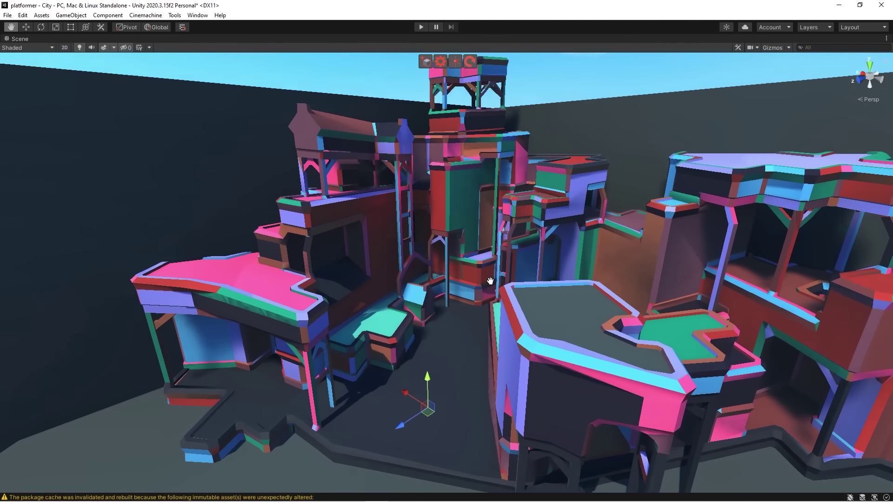
{"action": "right_click_drag", "start_coordinate": [489, 284], "coordinate": [400, 286]}
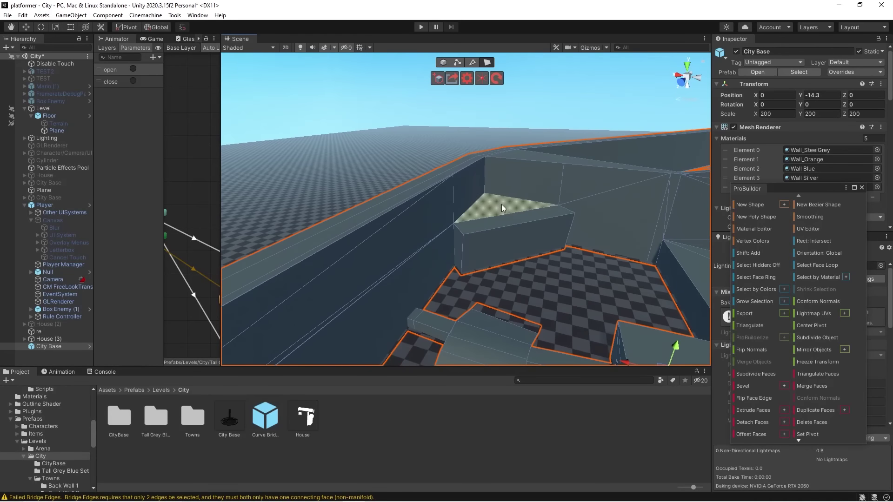
- Select the slanted side face of the raised corner block on City Base in face mode
{"action": "scroll", "coordinate": [501, 204], "scroll_direction": "up", "scroll_amount": 2}
{"action": "right_click_drag", "start_coordinate": [502, 203], "coordinate": [502, 208]}
{"action": "left_click", "coordinate": [448, 278]}
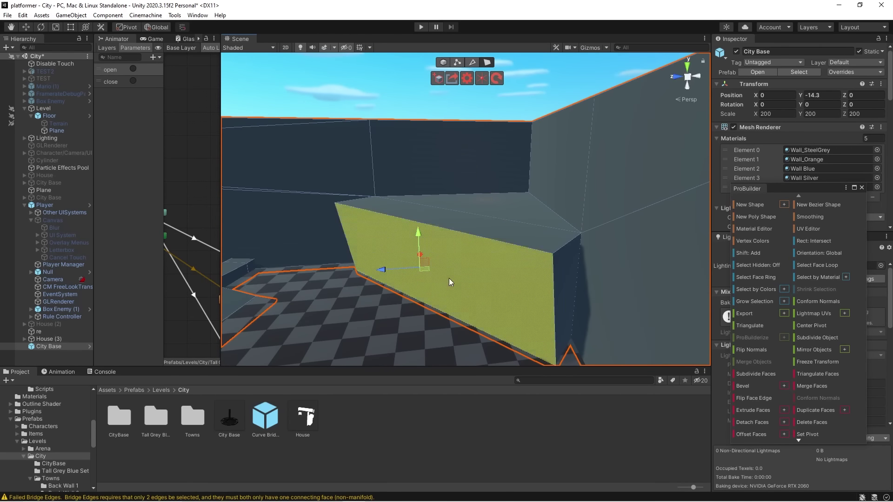
{"action": "left_click", "coordinate": [454, 331]}
{"action": "left_click", "coordinate": [454, 110]}
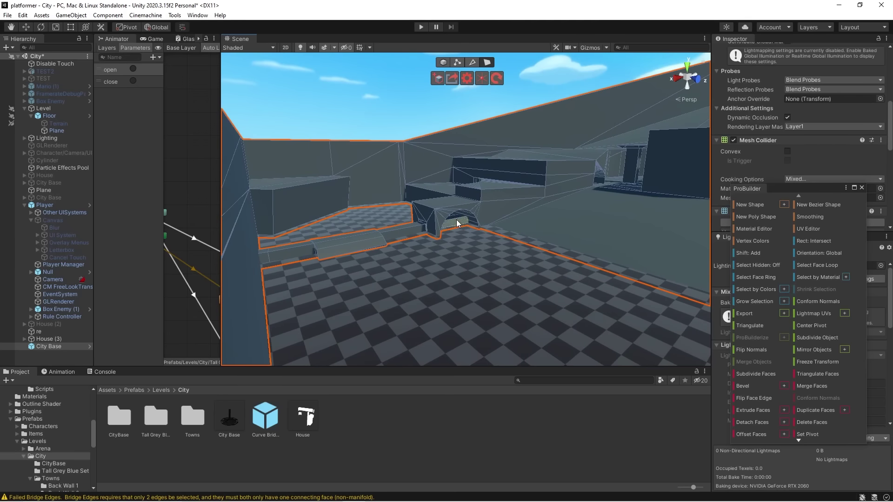
- Examine the arched opening and the passage through City Base up close
{"action": "key", "text": "f"}
{"action": "left_click", "coordinate": [507, 205]}
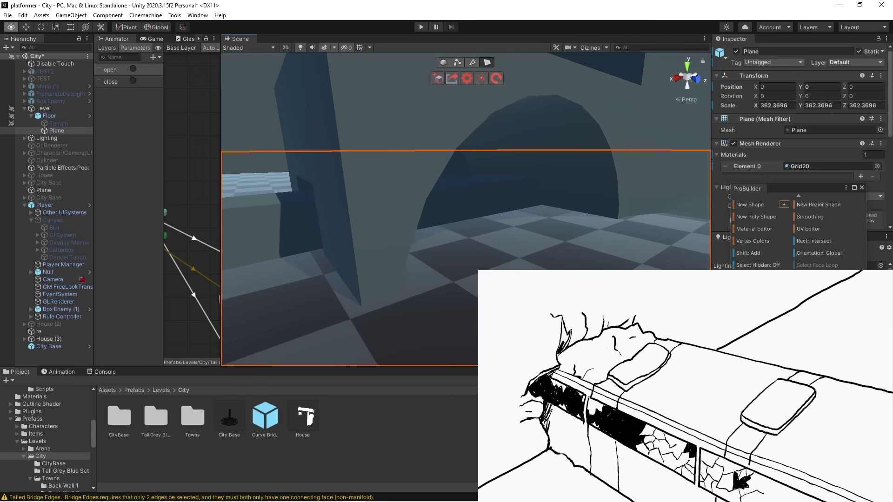
{"action": "left_click_drag", "start_coordinate": [506, 205], "coordinate": [450, 218], "text": "alt"}
{"action": "left_click_drag", "start_coordinate": [433, 139], "coordinate": [745, 179], "text": "alt"}
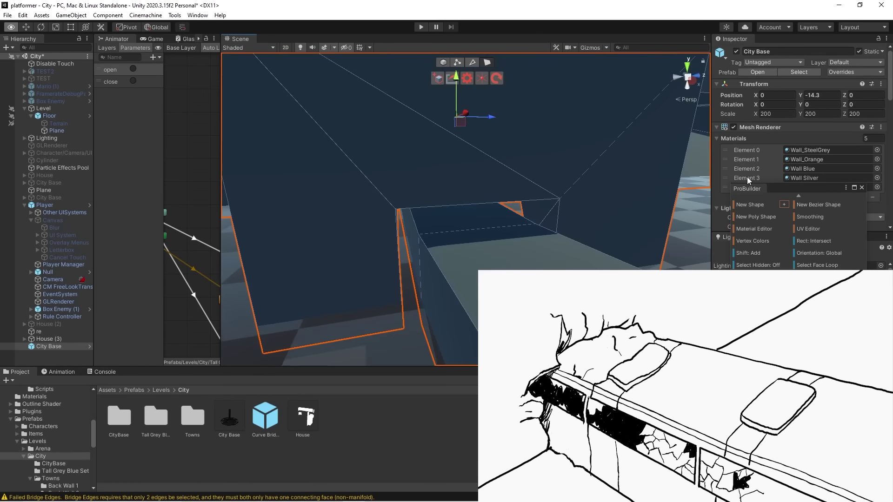
{"action": "left_click_drag", "start_coordinate": [363, 175], "coordinate": [570, 173], "text": "alt"}
{"action": "left_click_drag", "start_coordinate": [399, 174], "coordinate": [450, 170], "text": "alt"}
{"action": "mouse_move", "coordinate": [450, 170]}
{"action": "right_mouse_down"}
{"action": "mouse_move", "coordinate": [534, 189]}
{"action": "mouse_move", "coordinate": [546, 177]}
{"action": "mouse_move", "coordinate": [373, 175]}
{"action": "mouse_move", "coordinate": [581, 176]}
{"action": "right_mouse_up"}
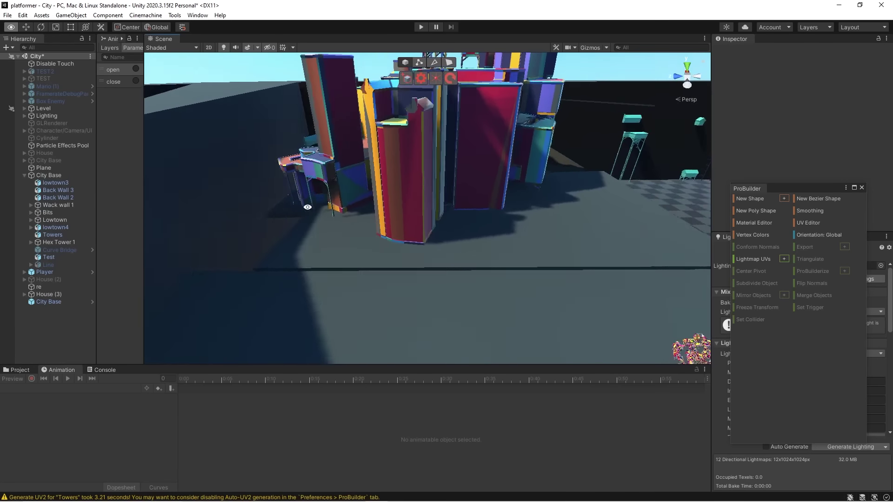
- Examine the coloured towers, their rooftop walkways and the dark end of the city floor
{"action": "mouse_move", "coordinate": [467, 207]}
{"action": "right_mouse_down"}
{"action": "mouse_move", "coordinate": [349, 207]}
{"action": "mouse_move", "coordinate": [353, 157]}
{"action": "mouse_move", "coordinate": [372, 128]}
{"action": "mouse_move", "coordinate": [377, 137]}
{"action": "mouse_move", "coordinate": [531, 149]}
{"action": "mouse_move", "coordinate": [309, 150]}
{"action": "mouse_move", "coordinate": [137, 184]}
{"action": "mouse_move", "coordinate": [890, 210]}
{"action": "mouse_move", "coordinate": [479, 179]}
{"action": "mouse_move", "coordinate": [486, 186]}
{"action": "mouse_move", "coordinate": [494, 179]}
{"action": "mouse_move", "coordinate": [455, 229]}
{"action": "right_mouse_up"}
{"action": "left_click_drag", "start_coordinate": [455, 229], "coordinate": [495, 207], "text": "alt"}
{"action": "scroll", "coordinate": [495, 208], "scroll_direction": "up", "scroll_amount": 6}
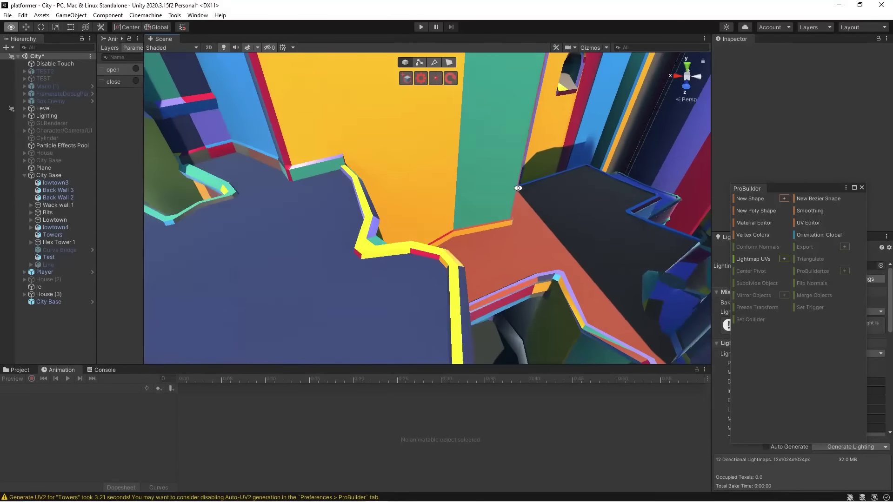
{"action": "middle_click_drag", "start_coordinate": [495, 207], "coordinate": [524, 296]}
{"action": "right_click_drag", "start_coordinate": [523, 296], "coordinate": [449, 127]}
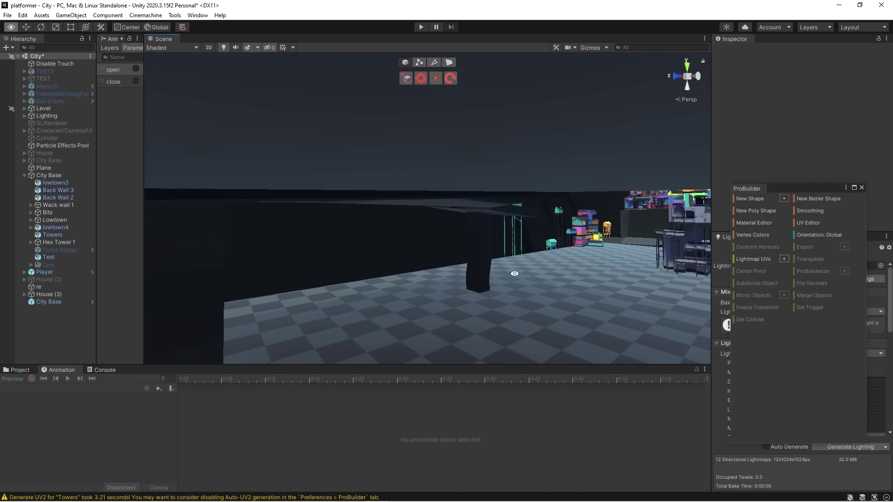
{"action": "right_click_drag", "start_coordinate": [515, 274], "coordinate": [493, 261]}
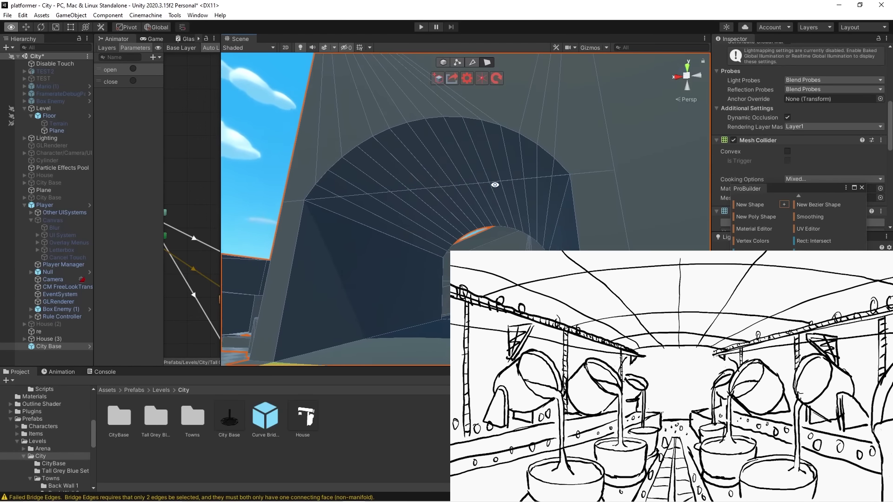
- Inspect City Base's arched tunnel, high walls and deep central channel, plus the cluster of coloured towns
{"action": "right_click_drag", "start_coordinate": [496, 185], "coordinate": [381, 249]}
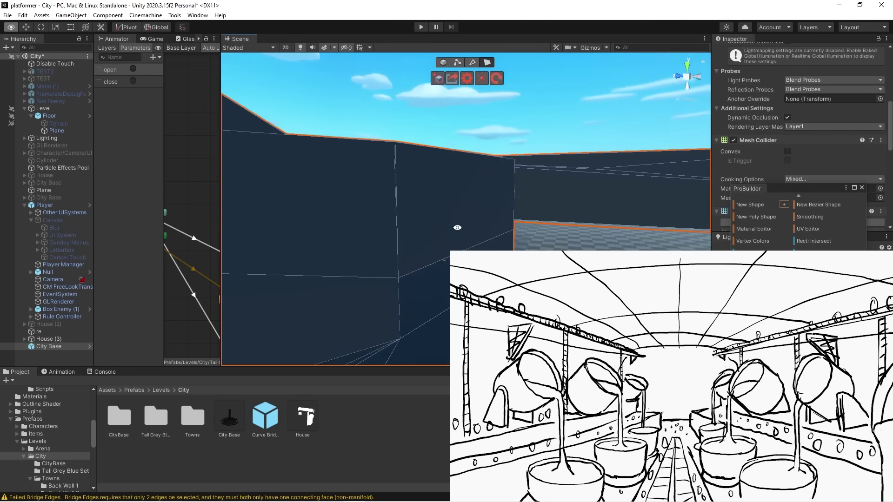
{"action": "right_click_drag", "start_coordinate": [380, 148], "coordinate": [414, 188]}
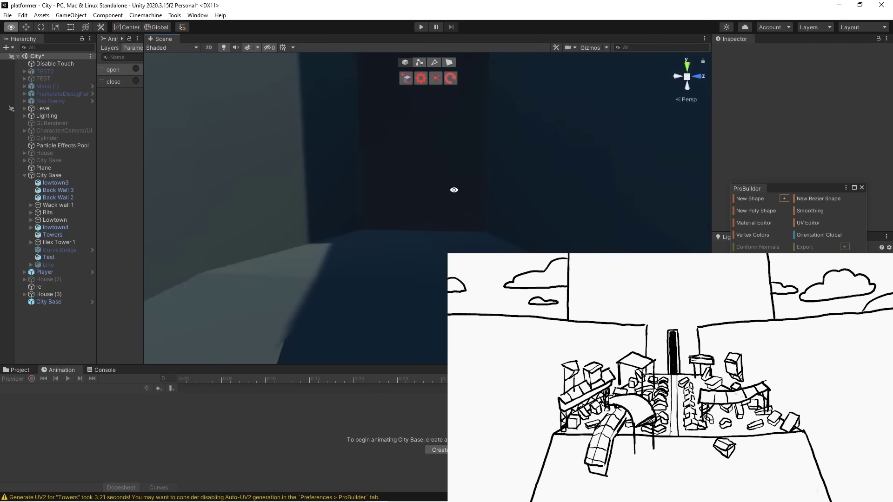
{"action": "right_click_drag", "start_coordinate": [423, 143], "coordinate": [458, 175]}
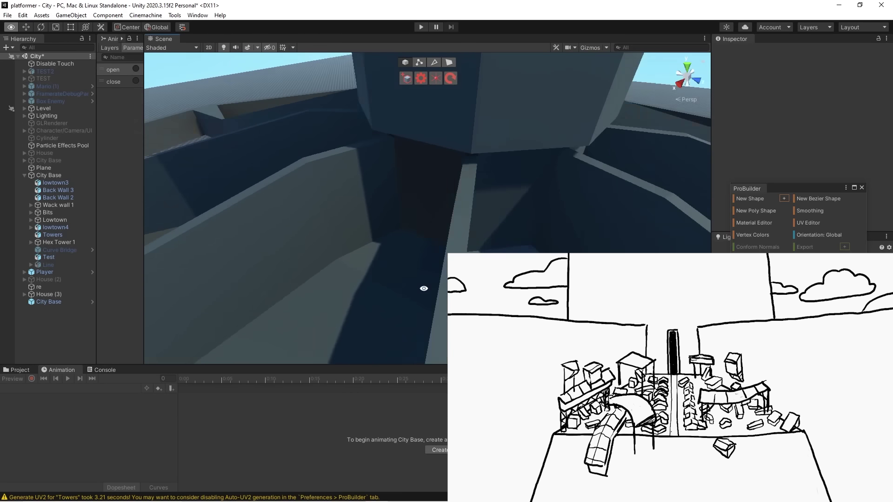
{"action": "right_click_drag", "start_coordinate": [454, 177], "coordinate": [454, 177]}
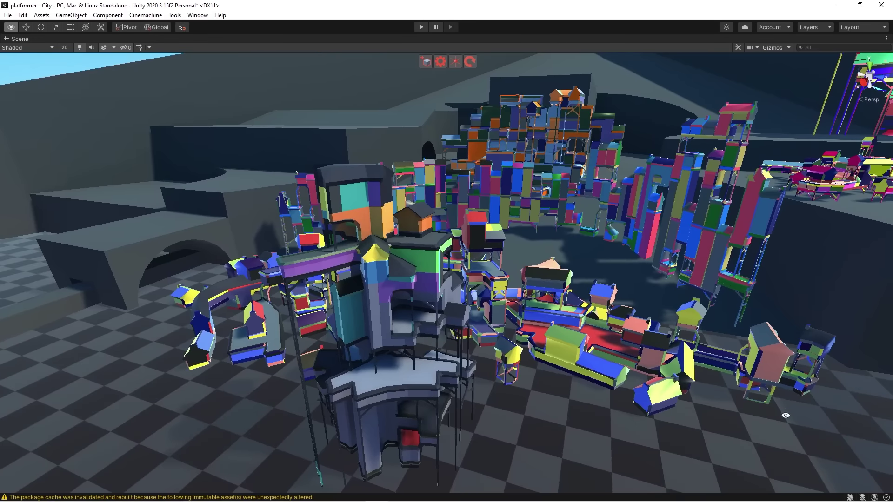
{"action": "mouse_move", "coordinate": [606, 418]}
{"action": "right_mouse_down"}
{"action": "mouse_move", "coordinate": [817, 420]}
{"action": "mouse_move", "coordinate": [262, 218]}
{"action": "mouse_move", "coordinate": [427, 204]}
{"action": "mouse_move", "coordinate": [525, 274]}
{"action": "mouse_move", "coordinate": [585, 355]}
{"action": "mouse_move", "coordinate": [228, 241]}
{"action": "mouse_move", "coordinate": [431, 260]}
{"action": "mouse_move", "coordinate": [487, 248]}
{"action": "mouse_move", "coordinate": [307, 223]}
{"action": "mouse_move", "coordinate": [448, 223]}
{"action": "mouse_move", "coordinate": [709, 183]}
{"action": "mouse_move", "coordinate": [594, 341]}
{"action": "right_mouse_up"}
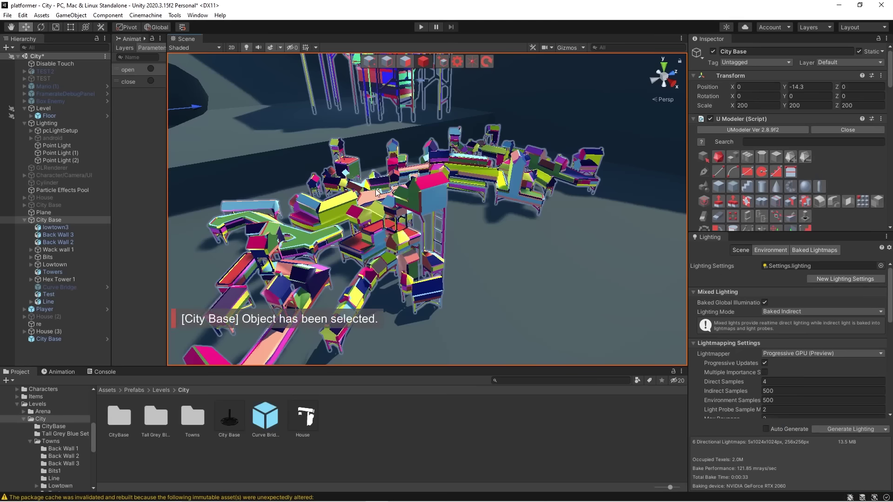
- Select the lowtown3 town and examine its mesh up close, along with the stacked wall town
{"action": "left_click", "coordinate": [56, 227]}
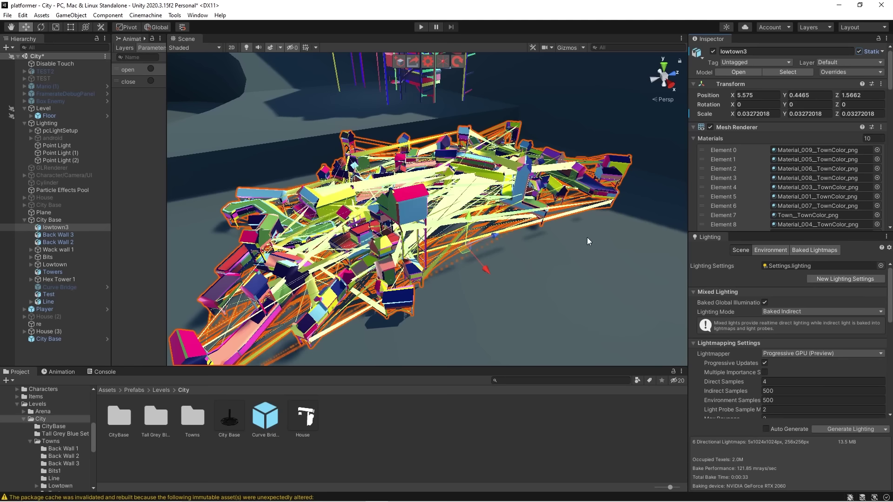
{"action": "key", "text": "alt"}
{"action": "left_click_drag", "start_coordinate": [480, 243], "coordinate": [649, 212], "text": "alt"}
{"action": "scroll", "coordinate": [484, 207], "scroll_direction": "up", "scroll_amount": 3}
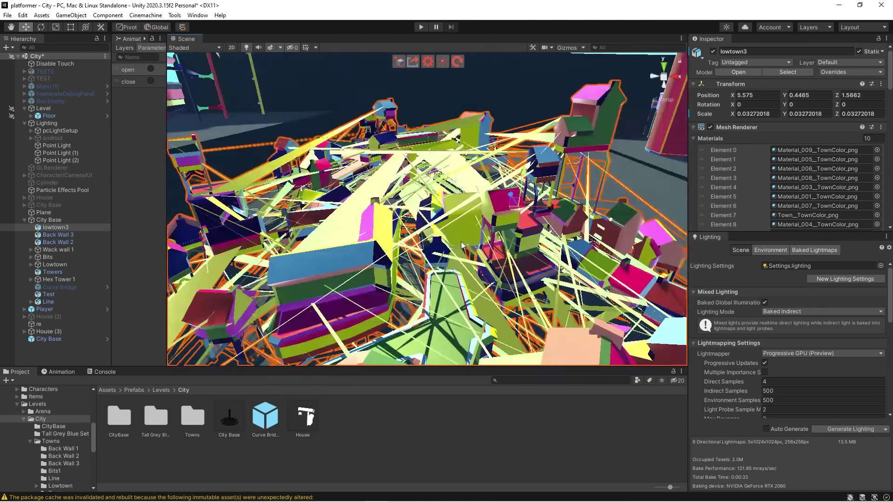
{"action": "left_click_drag", "start_coordinate": [525, 243], "coordinate": [100, 229], "text": "alt"}
{"action": "double_click", "coordinate": [101, 227]}
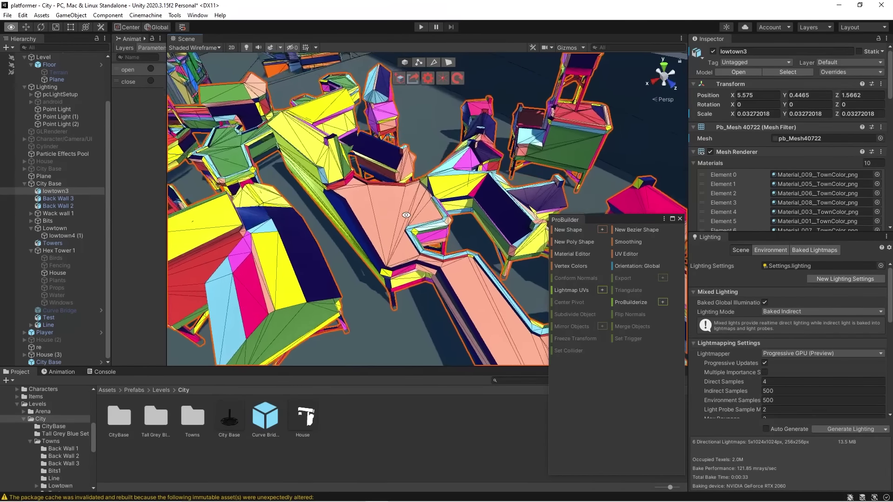
{"action": "left_click_drag", "start_coordinate": [408, 215], "coordinate": [445, 206], "text": "alt"}
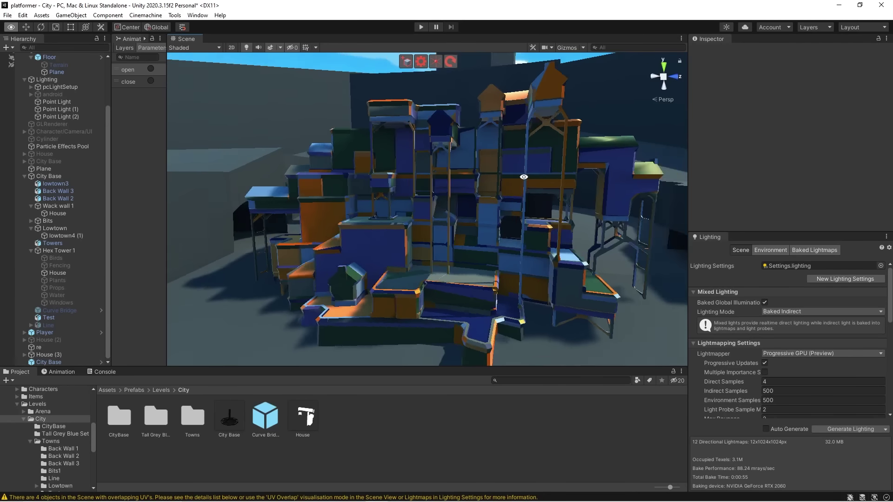
{"action": "left_click_drag", "start_coordinate": [522, 176], "coordinate": [476, 190], "text": "alt"}
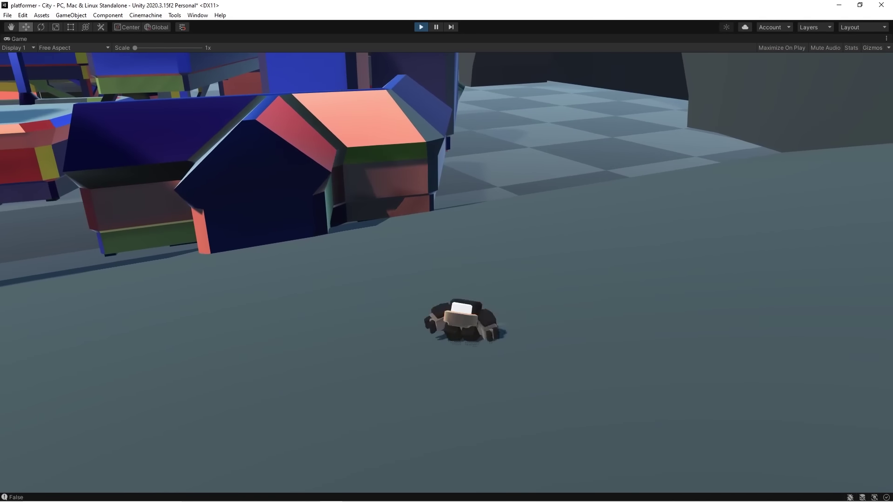
- Play-test the city by jumping and rolling the character past the houses and across the checkered floor
{"action": "key", "text": "space"}
{"action": "key", "text": "shift"}
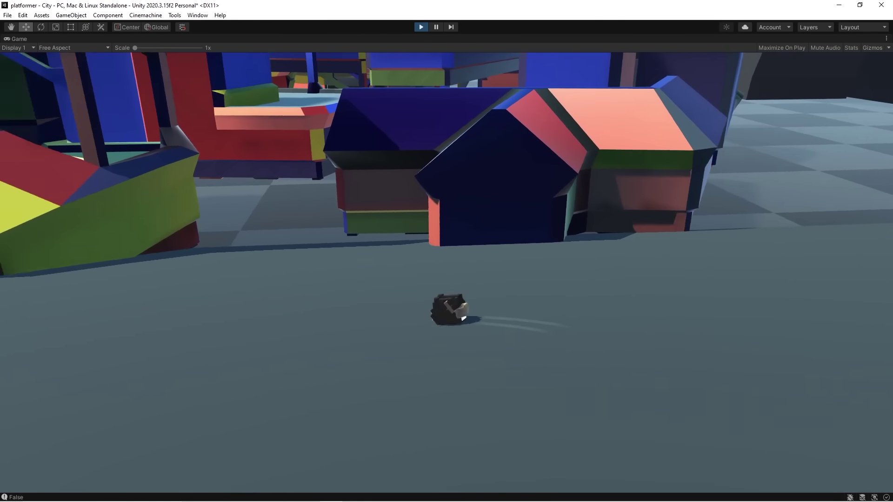
{"action": "key", "text": "d"}
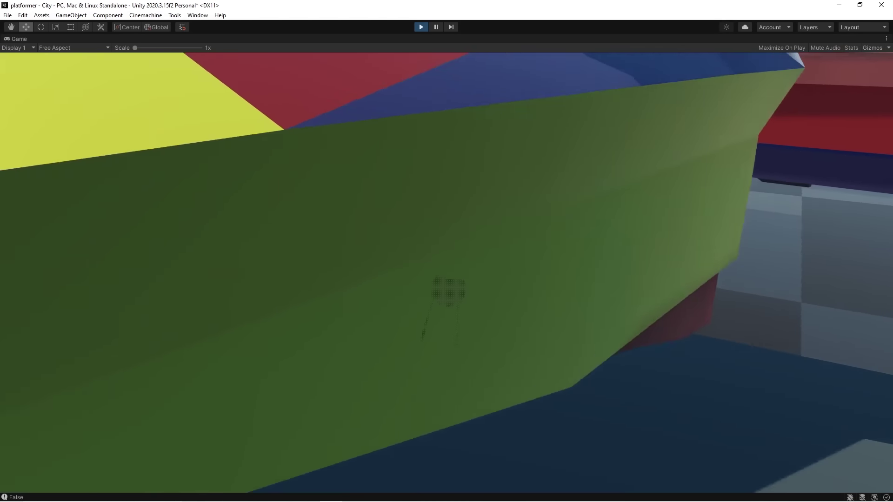
{"action": "key", "text": "a"}
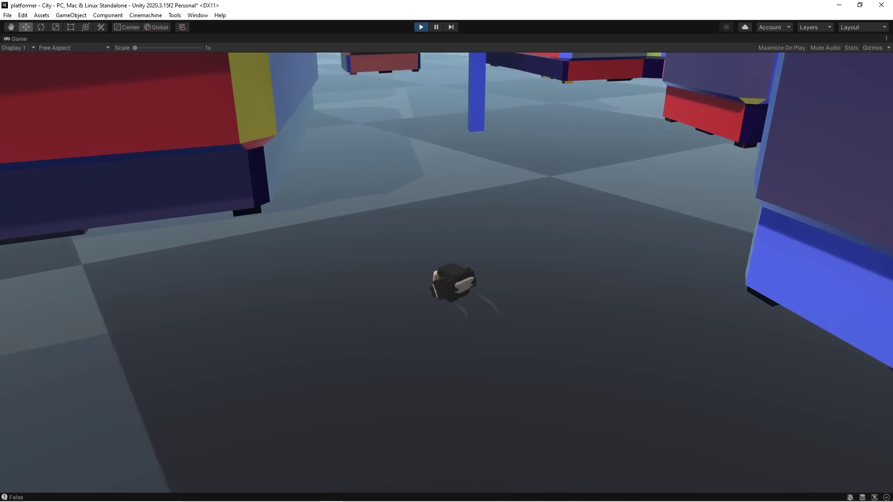
{"action": "key", "text": "d"}
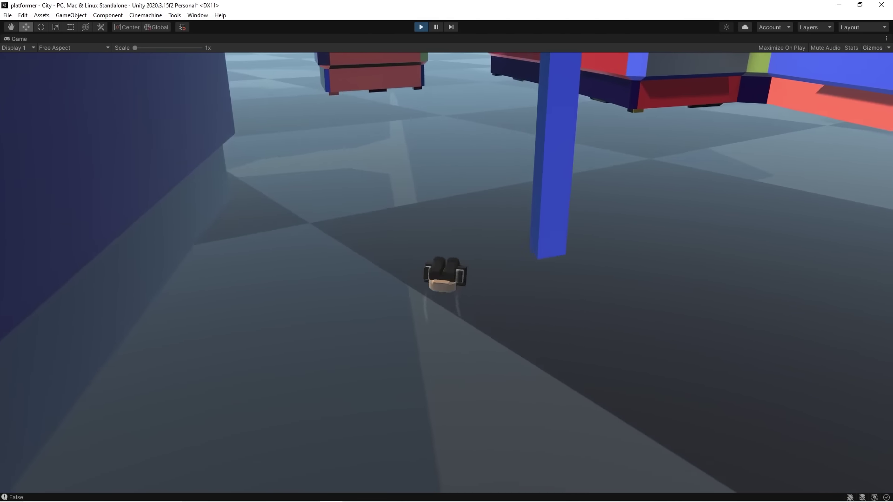
- Steer the character across the checkered city floor past the blue pillar
{"action": "key", "text": "d"}
{"action": "key", "text": "a"}
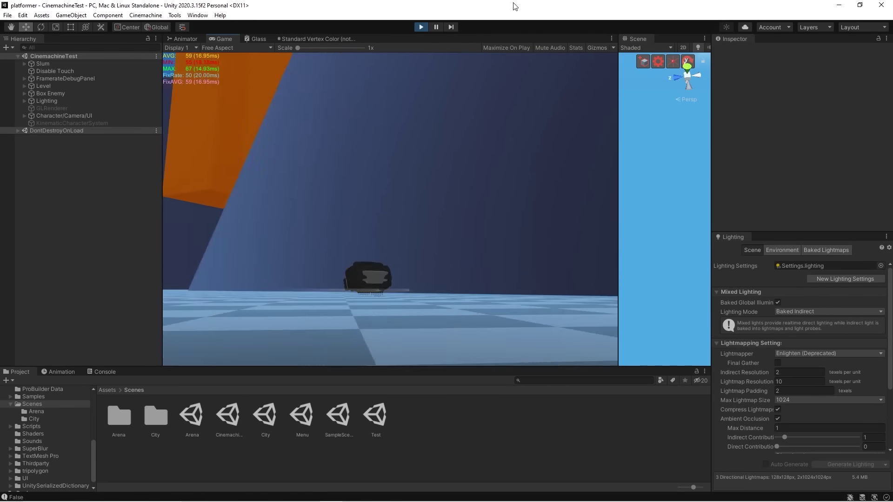
- Play-test the CinemachineTest level by jumping the character along its tall walls, past the orange sphere and the red-and-orange checkered blocks
{"action": "key", "text": "space"}
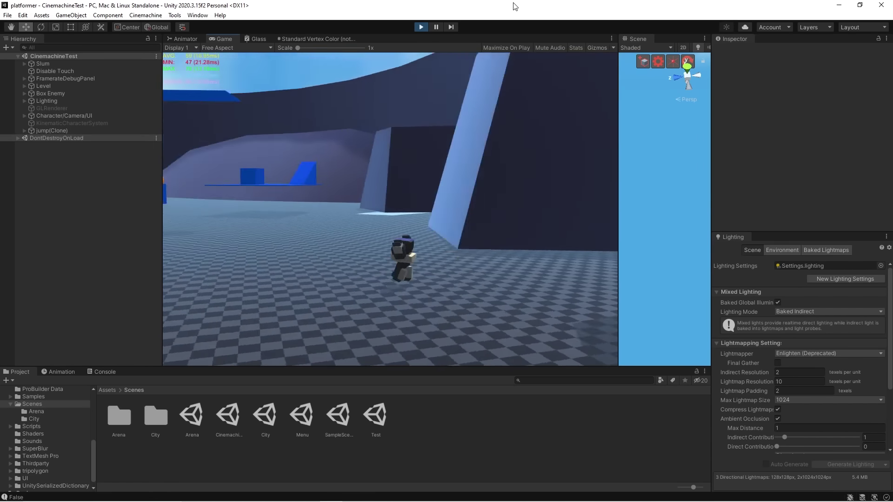
{"action": "key", "text": "w"}
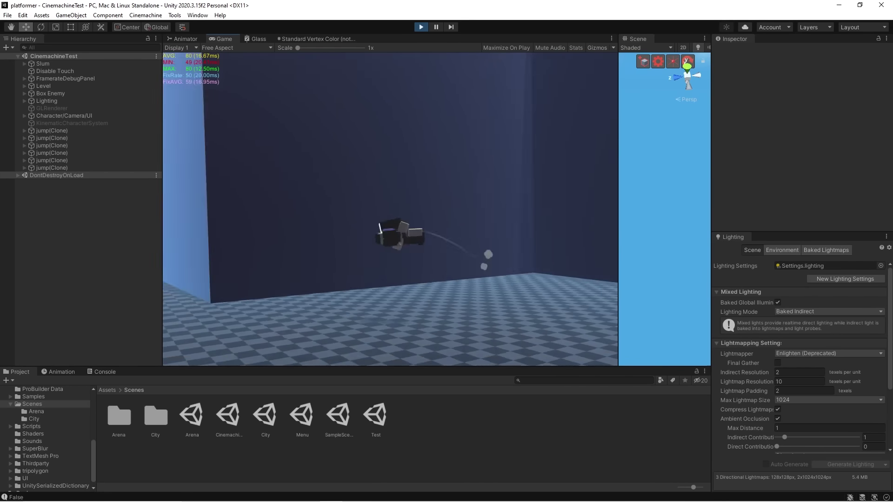
{"action": "key", "text": "space"}
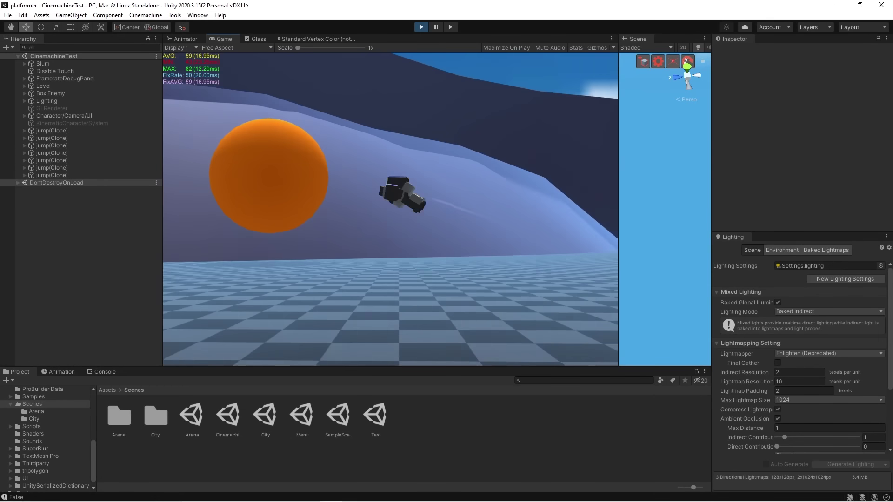
{"action": "key", "text": "space"}
{"action": "key", "text": "space"}
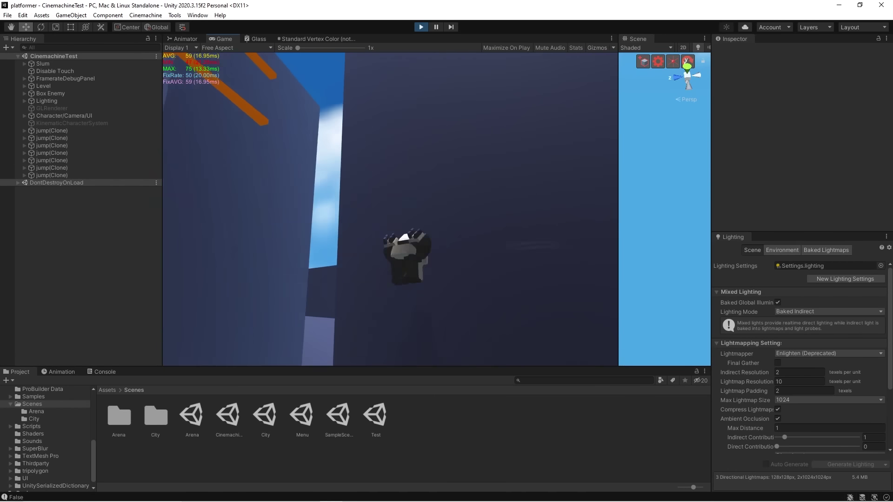
{"action": "key", "text": "space"}
{"action": "key", "text": "space"}
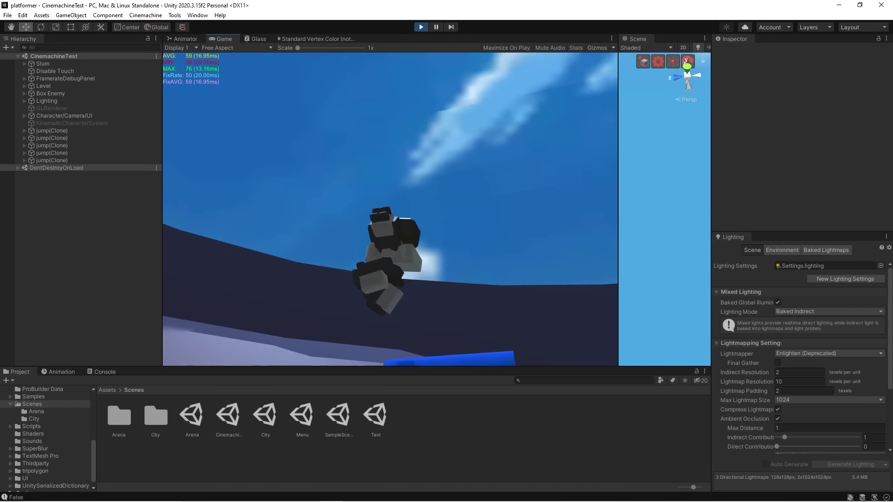
{"action": "key", "text": "space"}
{"action": "key", "text": "space"}
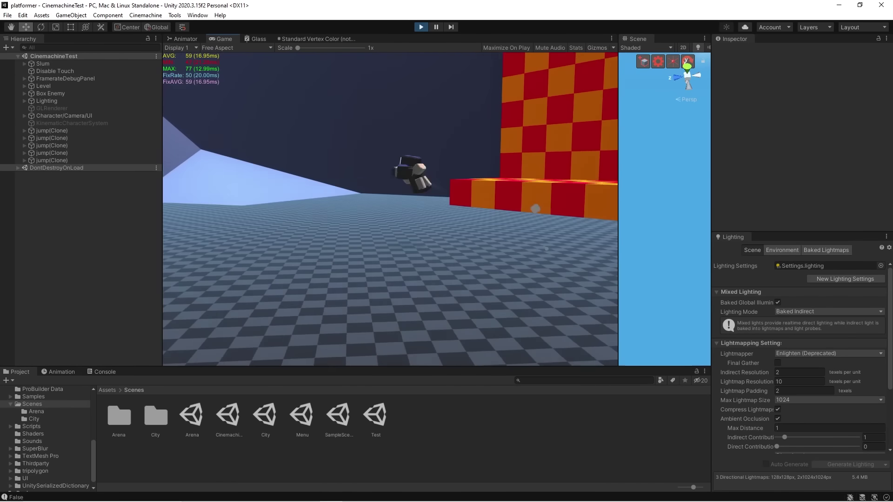
{"action": "key", "text": "space"}
{"action": "key", "text": "w"}
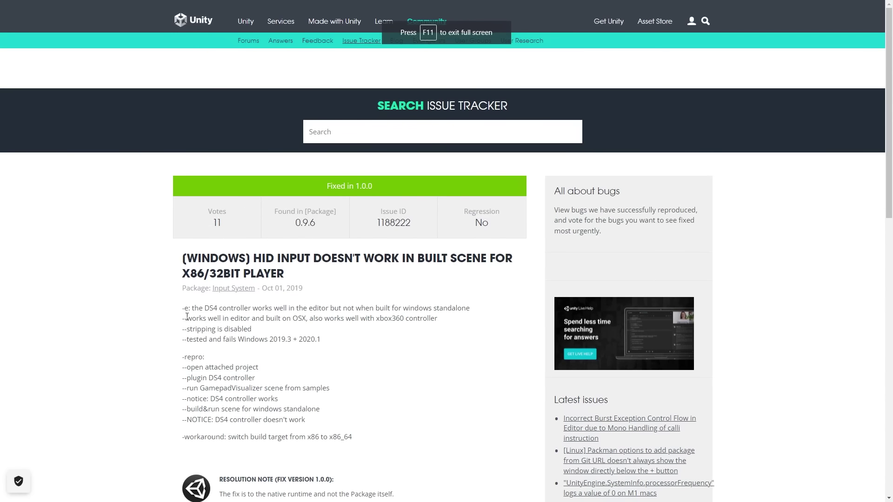
- Read the Unity issue about HID input in built x86 scenes, its resolution note and comments, and open the related controller-bindings forum thread
{"action": "scroll", "coordinate": [115, 310], "scroll_direction": "down", "scroll_amount": 3}
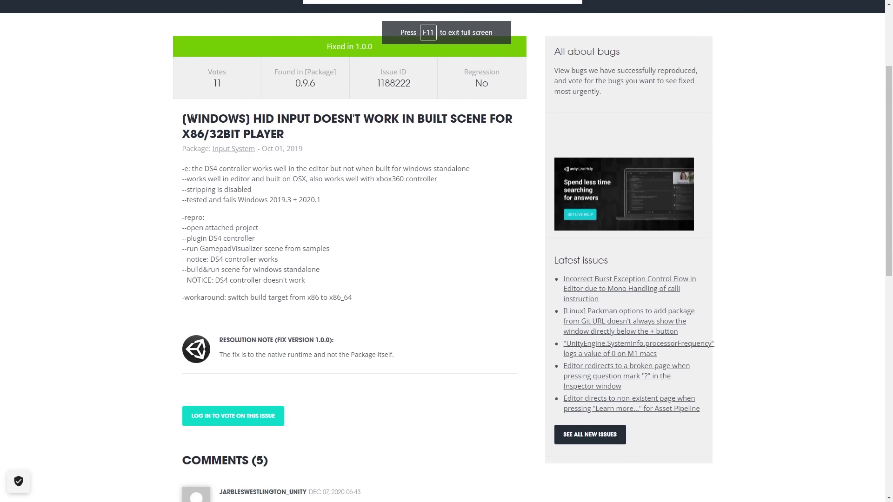
{"action": "scroll", "coordinate": [206, 219], "scroll_direction": "down", "scroll_amount": 2}
{"action": "scroll", "coordinate": [228, 240], "scroll_direction": "up", "scroll_amount": 1}
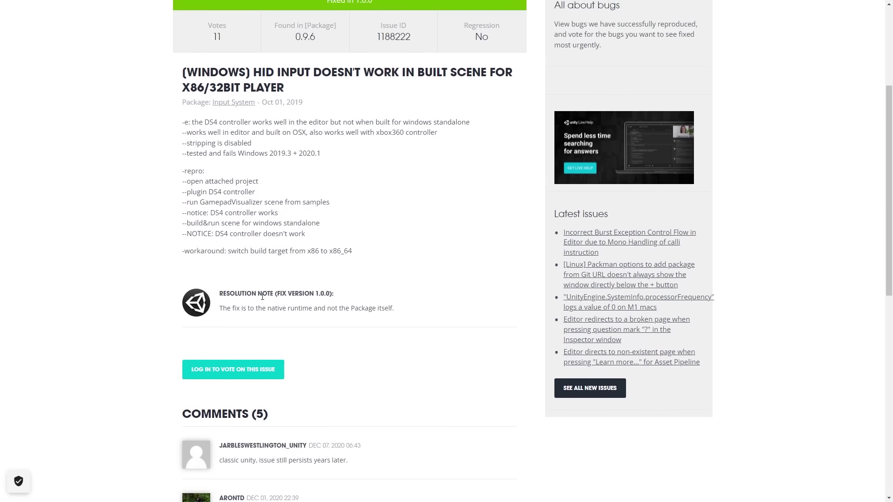
{"action": "scroll", "coordinate": [240, 279], "scroll_direction": "down", "scroll_amount": 1}
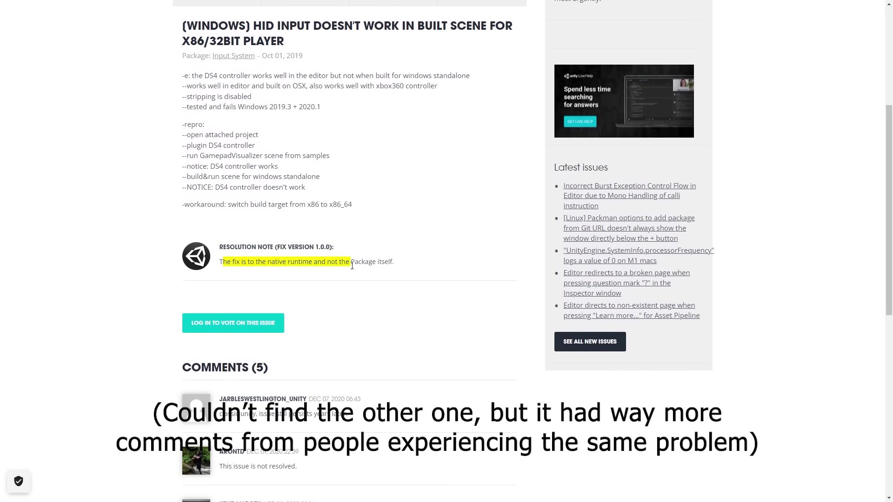
{"action": "scroll", "coordinate": [354, 265], "scroll_direction": "up", "scroll_amount": 2}
{"action": "scroll", "coordinate": [355, 269], "scroll_direction": "down", "scroll_amount": 5}
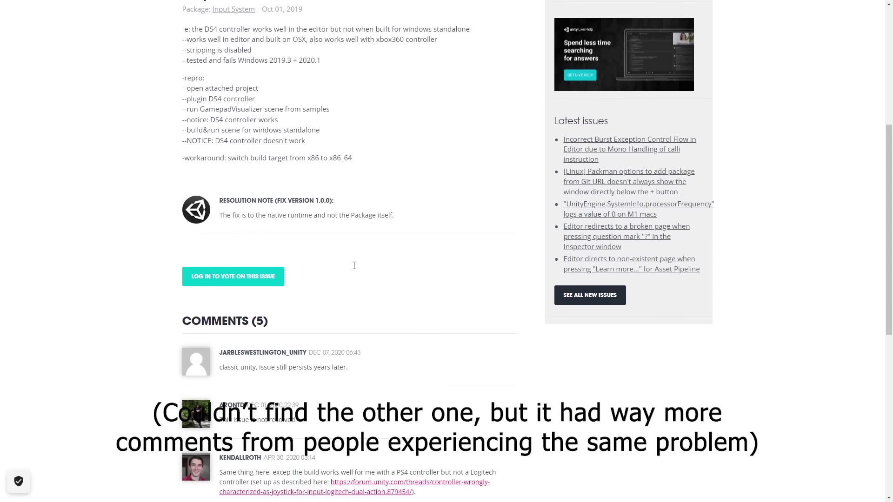
{"action": "scroll", "coordinate": [355, 268], "scroll_direction": "down", "scroll_amount": 3}
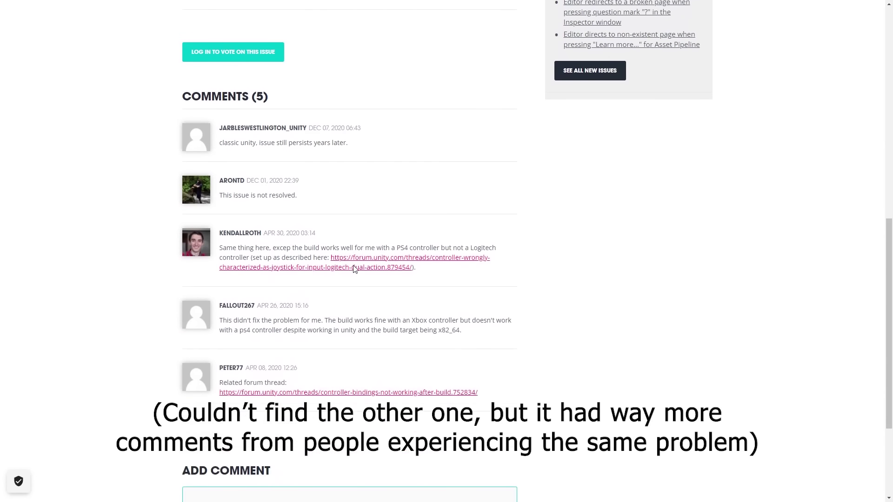
{"action": "scroll", "coordinate": [354, 269], "scroll_direction": "down", "scroll_amount": 2}
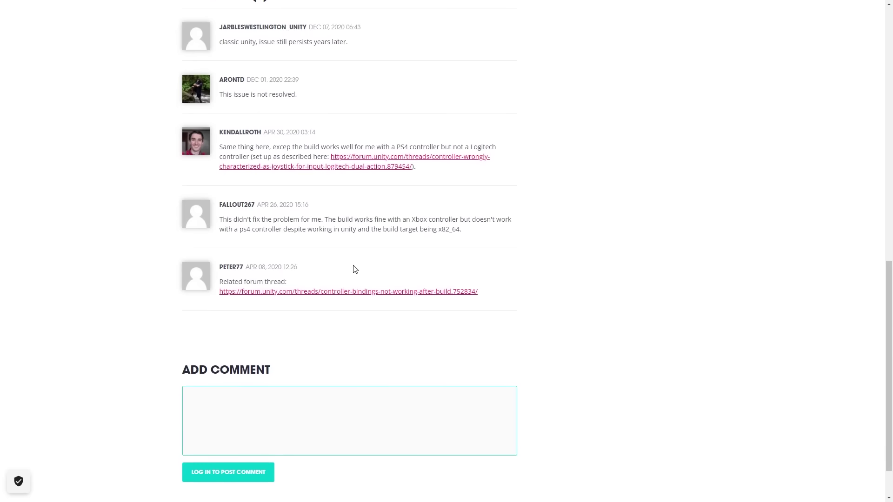
{"action": "left_click", "coordinate": [402, 293]}
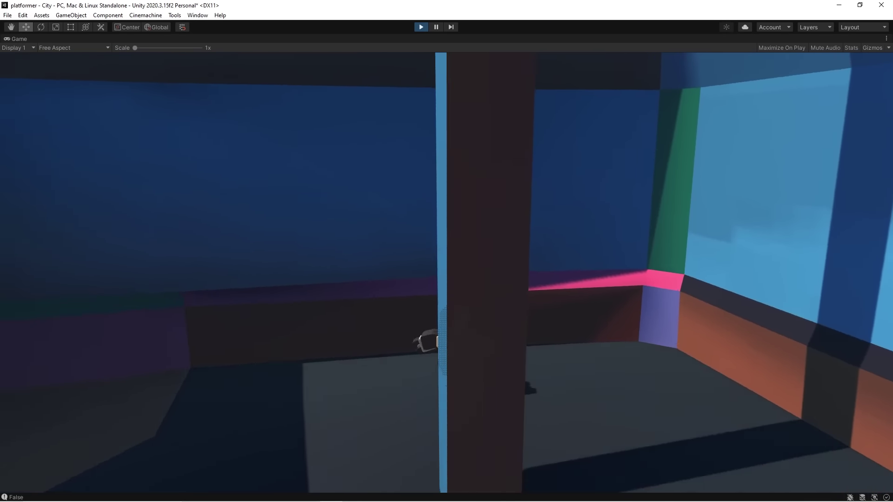
- Play-test the City scene by wall-jumping the character onto the red-edged ledge and crossing it towards the alley
{"action": "key", "text": "space"}
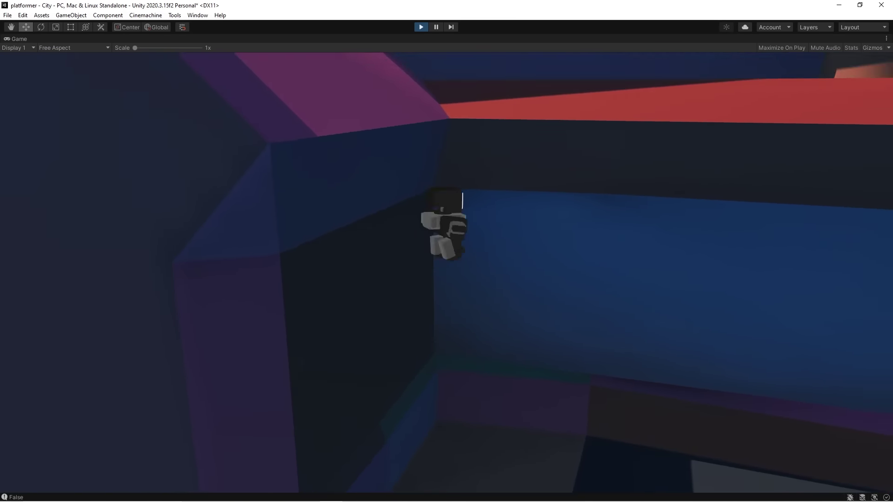
{"action": "key", "text": "space"}
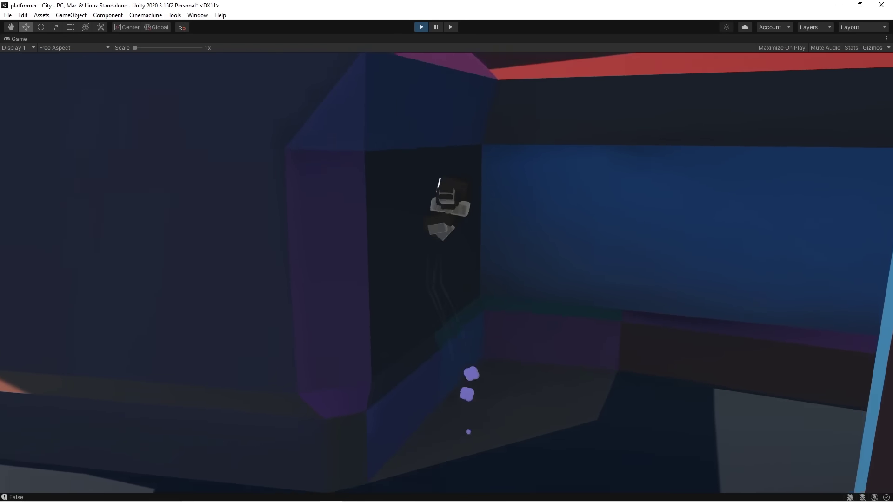
{"action": "key", "text": "space"}
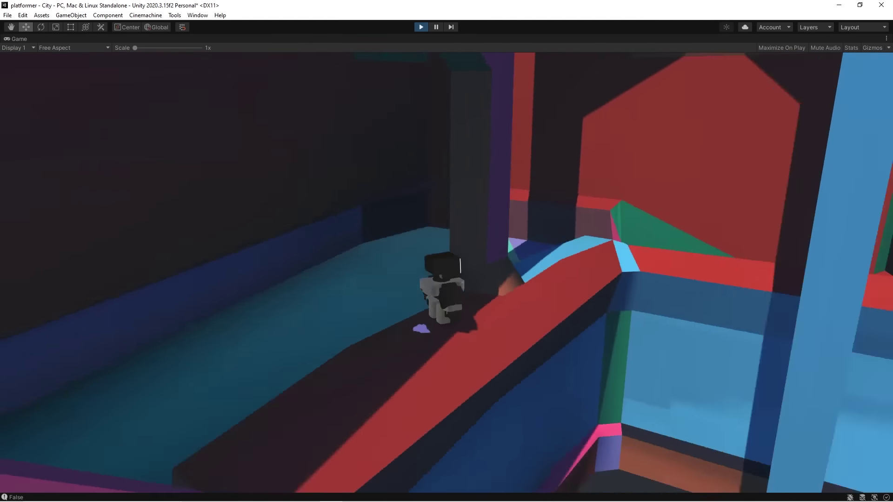
{"action": "key", "text": "space"}
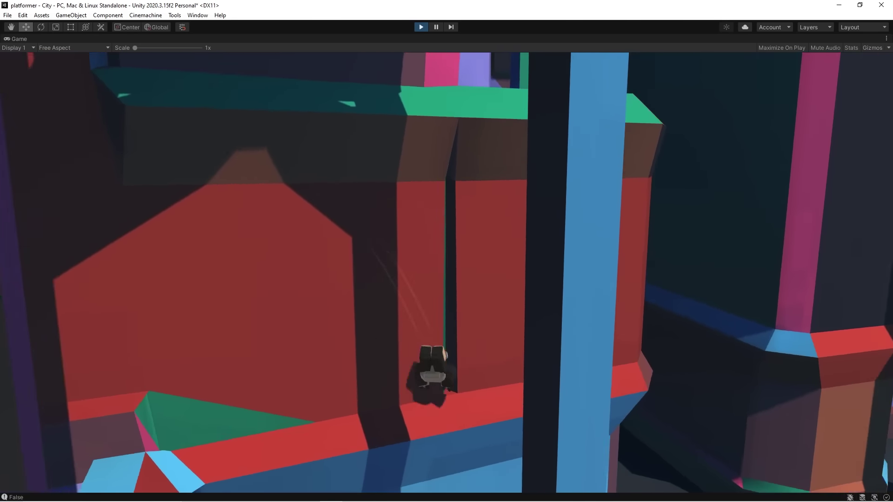
{"action": "key", "text": "w"}
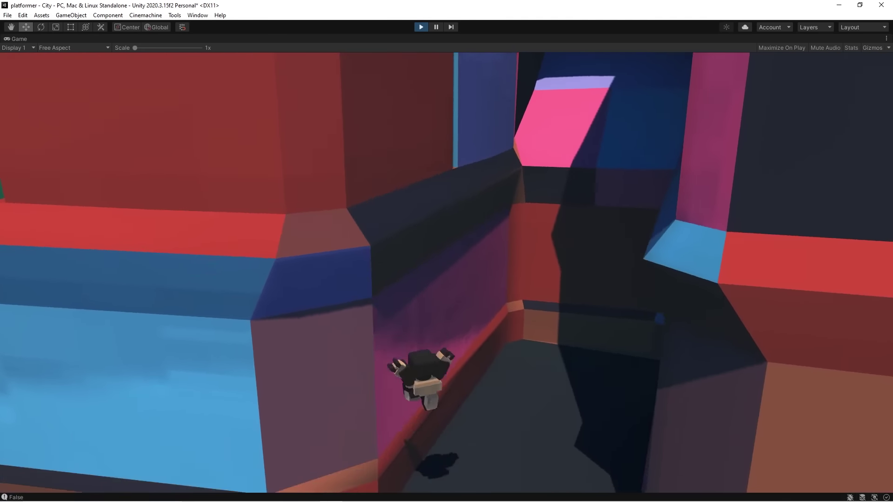
- Wall-jump the character up the narrow alley to the pink ledge and leap back down between the houses
{"action": "key", "text": "w"}
{"action": "key", "text": "space"}
{"action": "key", "text": "space"}
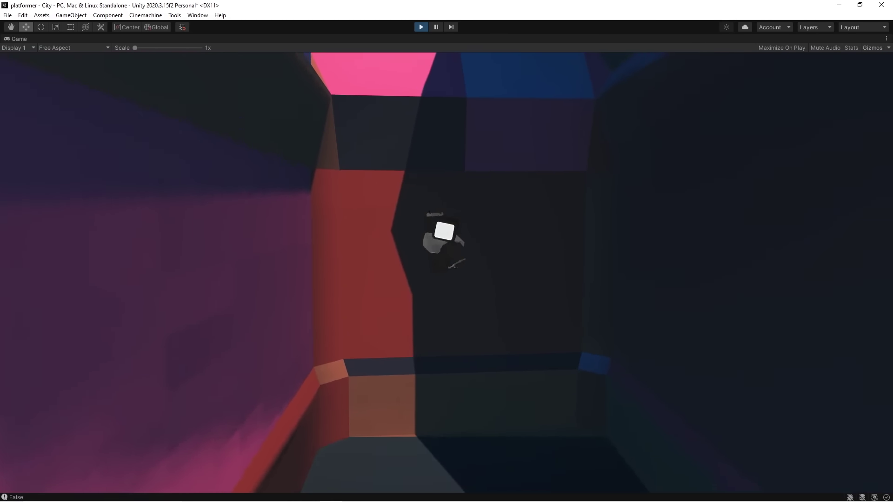
{"action": "key", "text": "space"}
{"action": "key", "text": "w"}
{"action": "key", "text": "space"}
{"action": "key", "text": "space"}
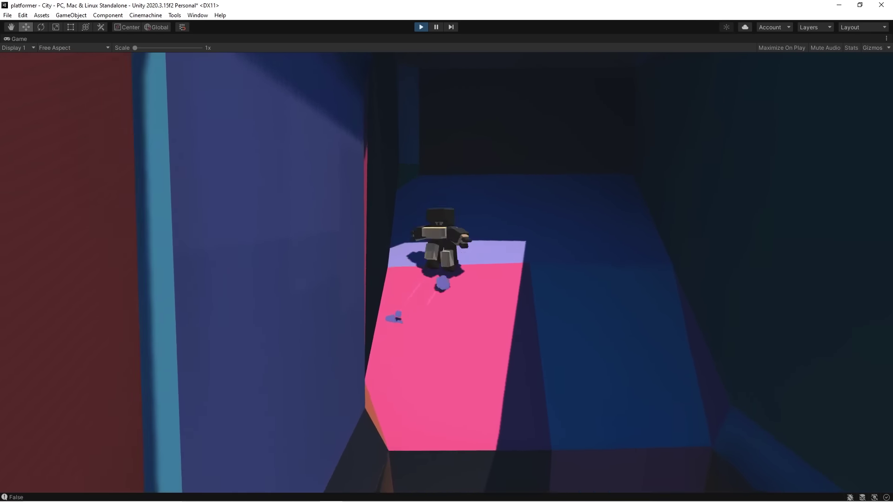
{"action": "key", "text": "w"}
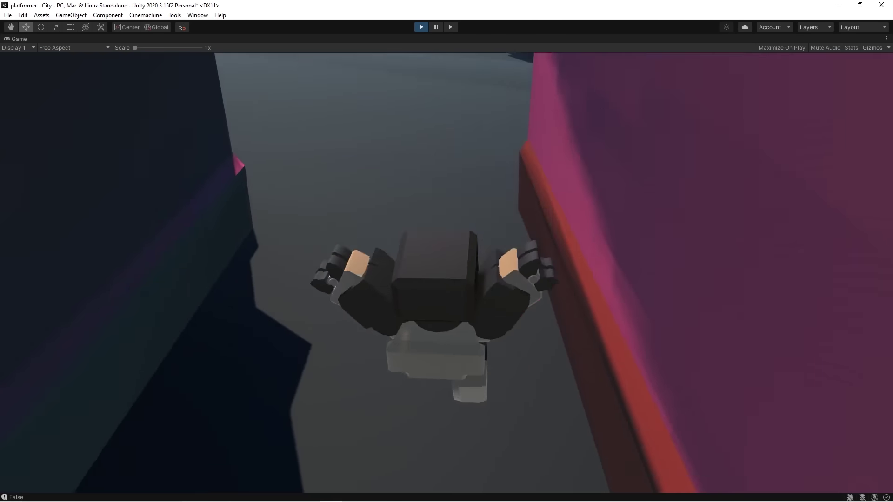
- Test jumps off the dark corner walls and on the ground beside the pink and purple building
{"action": "key", "text": "space"}
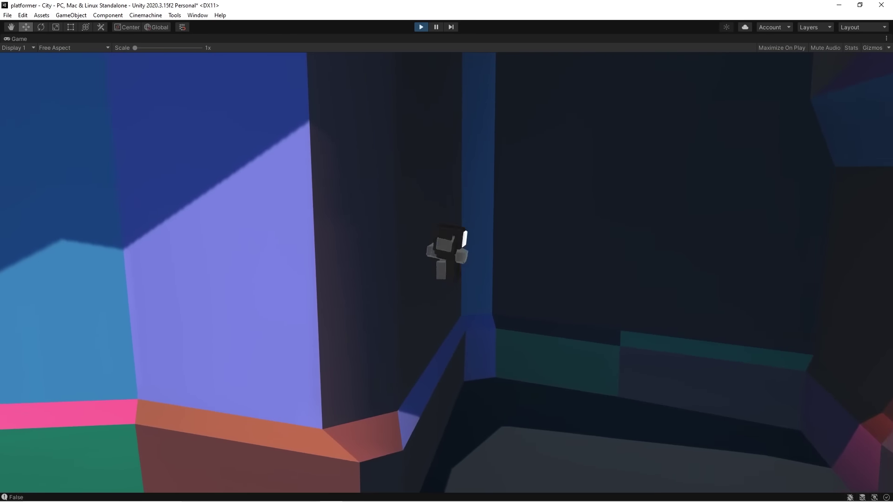
{"action": "key", "text": "space"}
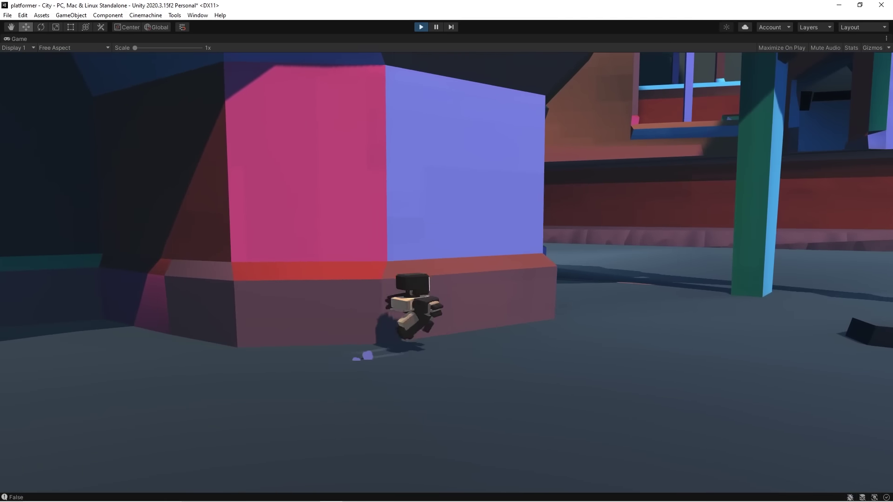
{"action": "key", "text": "space"}
{"action": "key", "text": "space"}
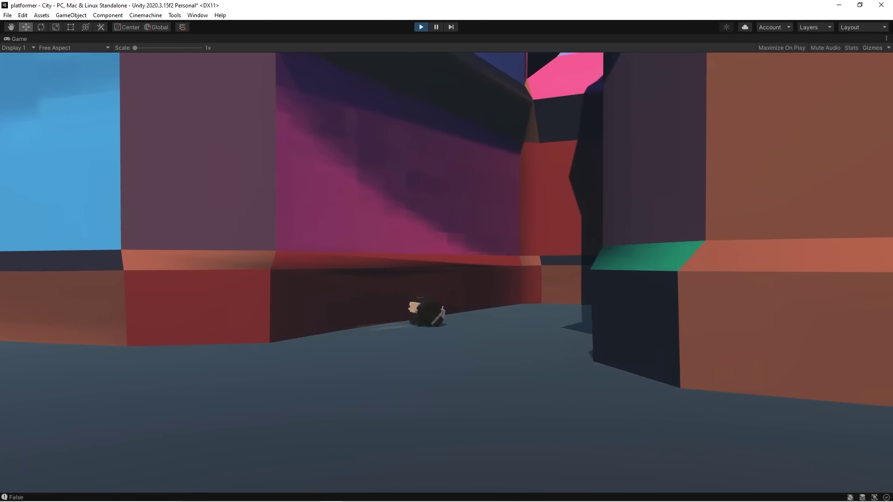
- Roll the character through the streets between the houses into the orange-lit passage
{"action": "key", "text": "w"}
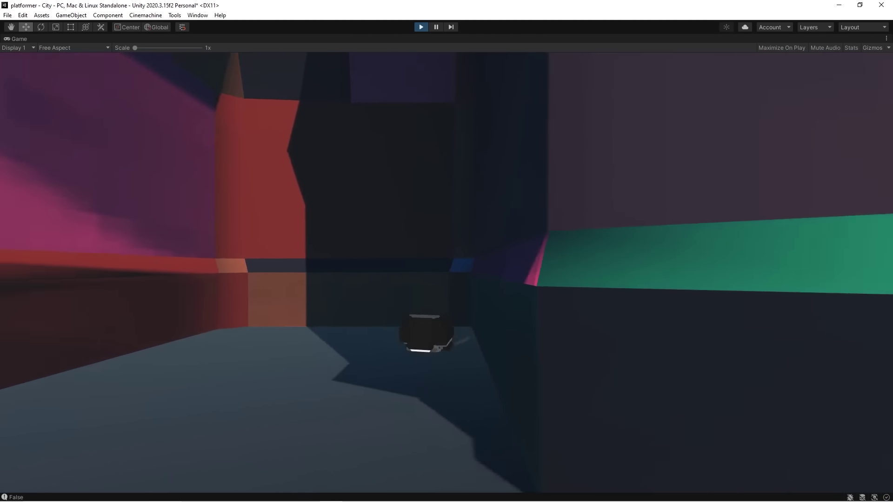
{"action": "key", "text": "s"}
{"action": "key", "text": "w"}
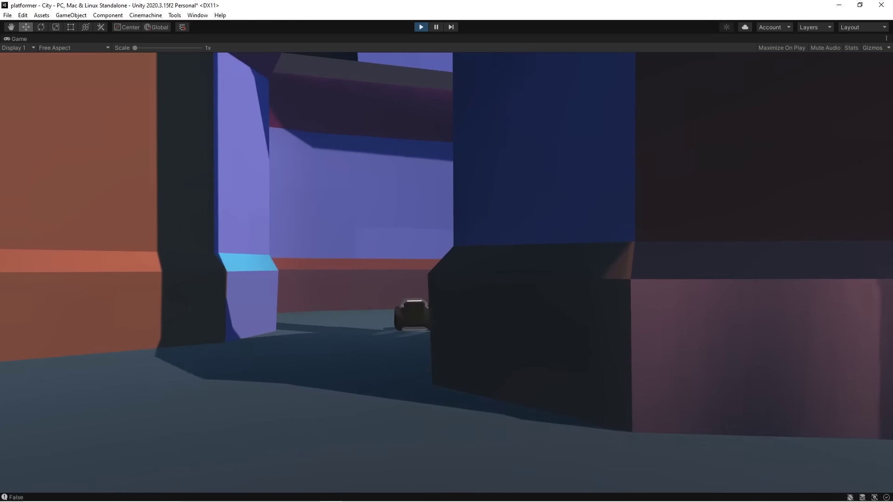
{"action": "key", "text": "s"}
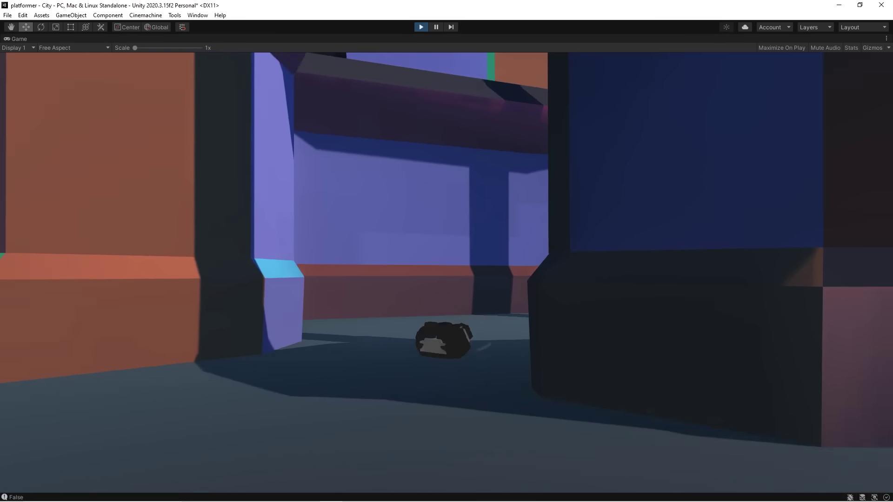
{"action": "key", "text": "w"}
{"action": "key", "text": "w"}
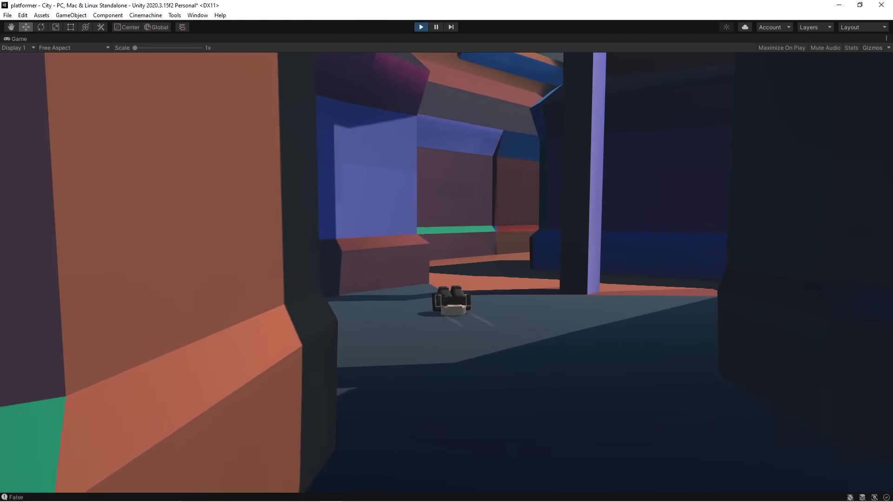
{"action": "key", "text": "w"}
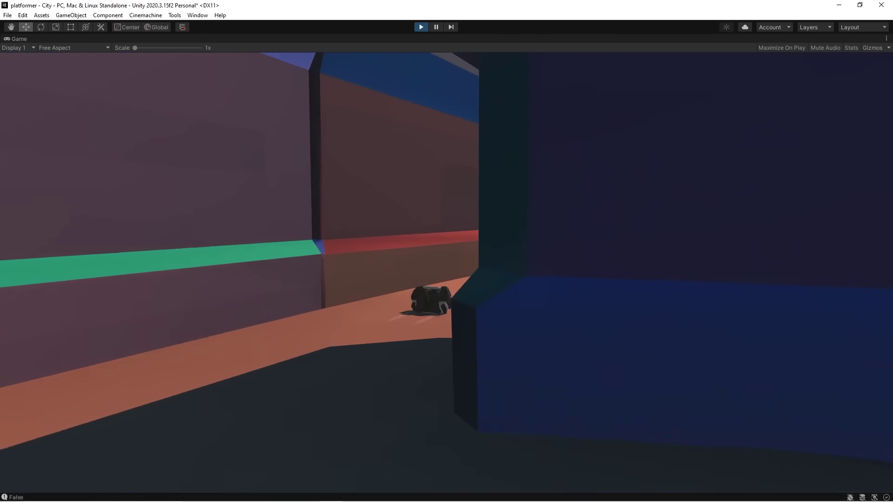
- Jump the character through the passage and off the walls of the dark terrace overlooking the distant coloured towns
{"action": "key", "text": "space"}
{"action": "key", "text": "d"}
{"action": "key", "text": "space"}
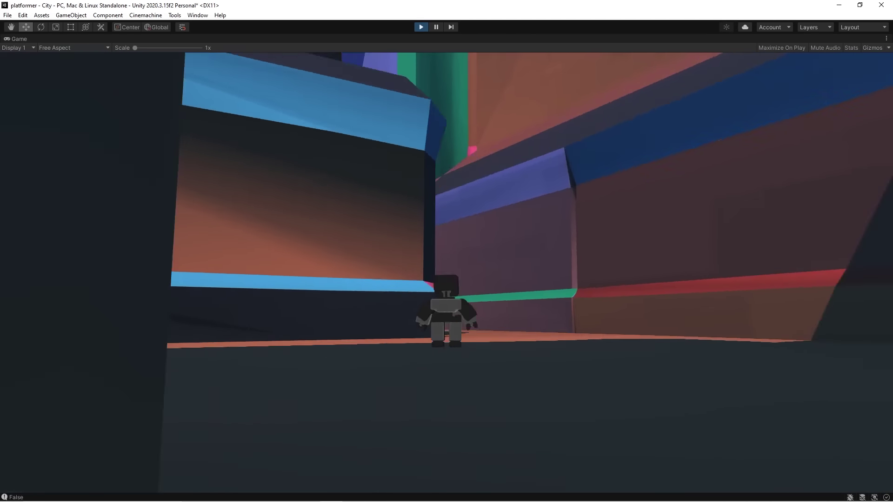
{"action": "key", "text": "w"}
{"action": "key", "text": "space"}
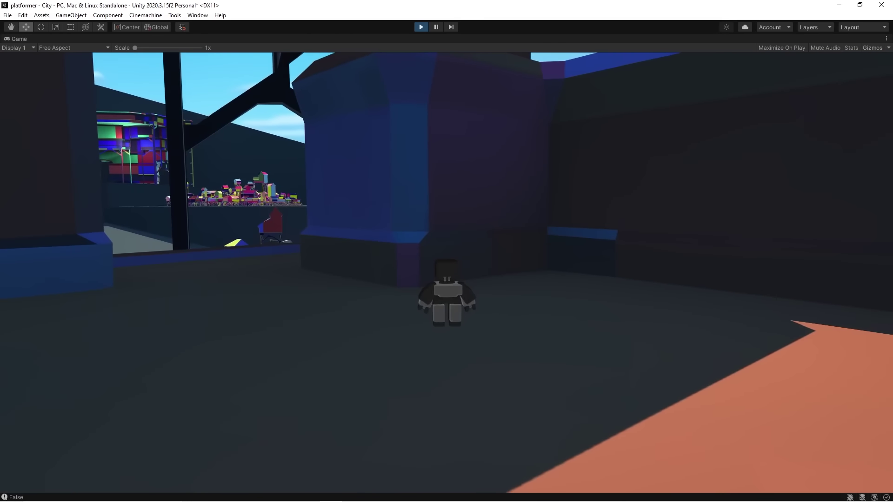
{"action": "key", "text": "space"}
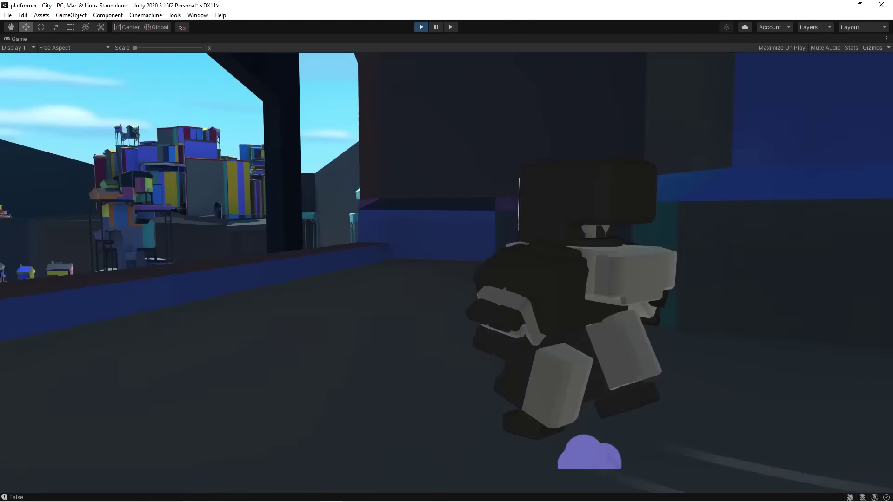
{"action": "key", "text": "space"}
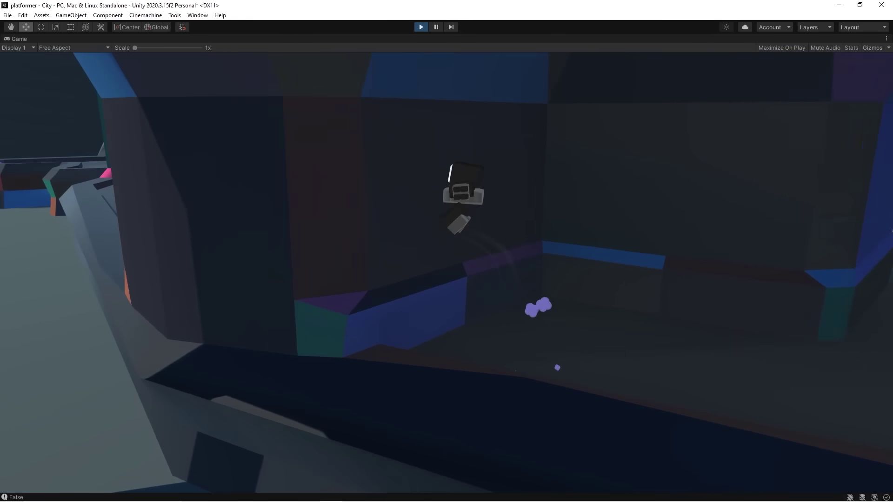
- Wall-jump the character along the dark terrace and leap past the dark pillar toward the coloured houses
{"action": "key", "text": "a"}
{"action": "key", "text": "space"}
{"action": "key", "text": "space"}
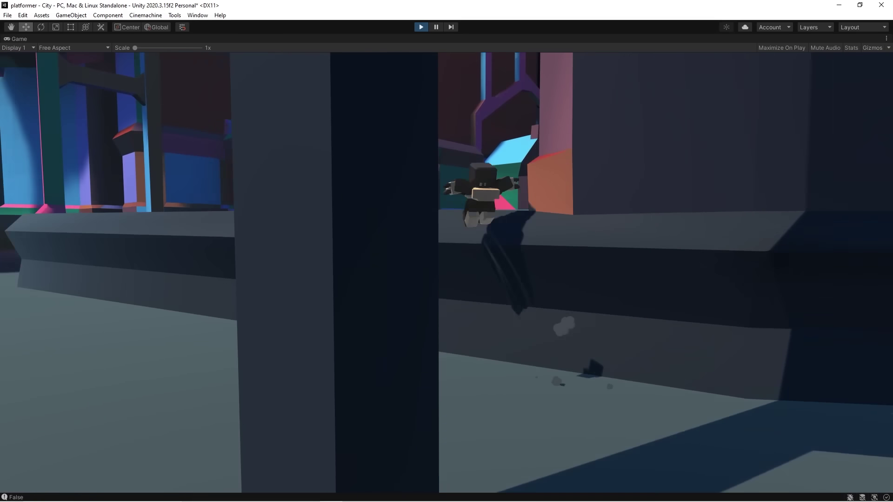
{"action": "key", "text": "w"}
{"action": "key", "text": "space"}
{"action": "key", "text": "space"}
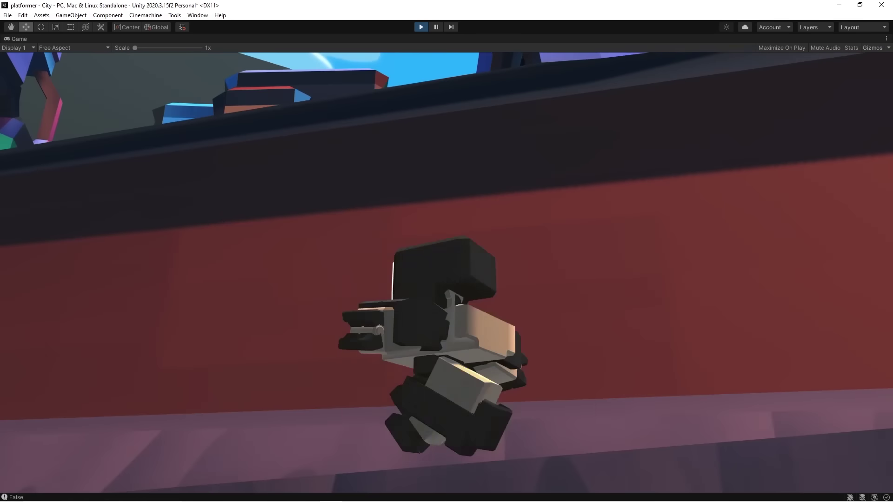
- Test ground jumps and wall jumps along the long red wall with the pink base
{"action": "key", "text": "space"}
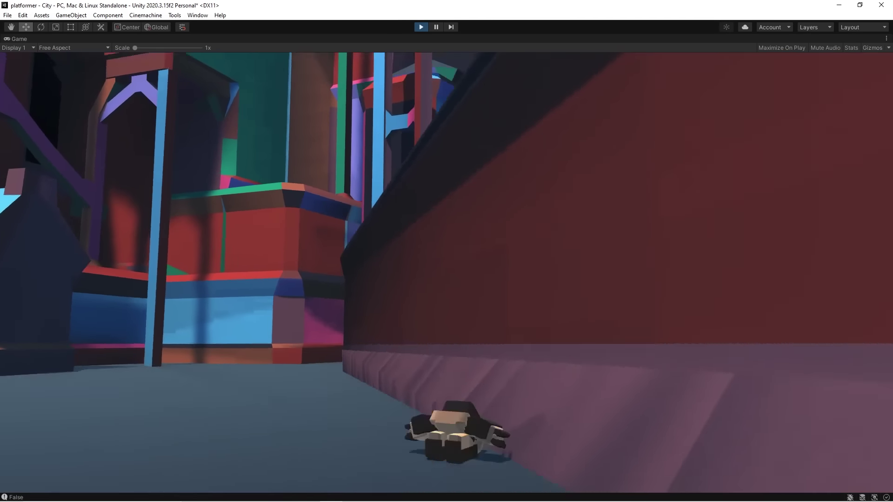
{"action": "key", "text": "space"}
{"action": "key", "text": "space"}
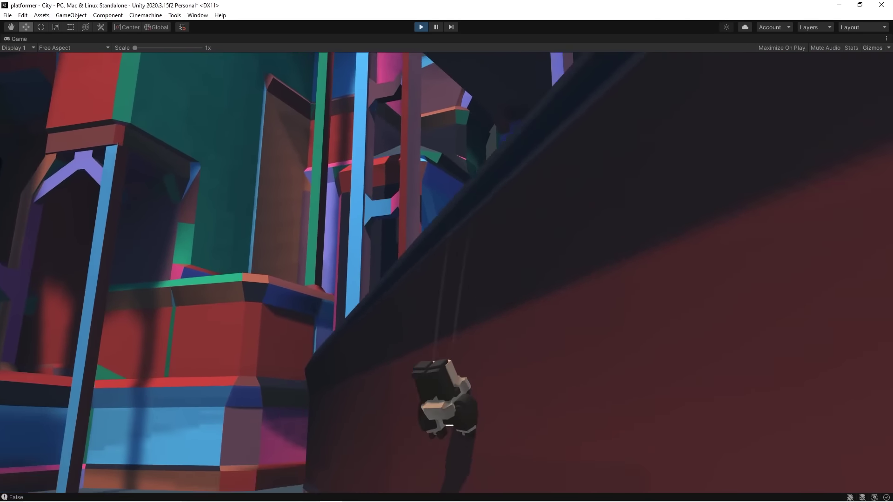
{"action": "key", "text": "space"}
{"action": "key", "text": "space"}
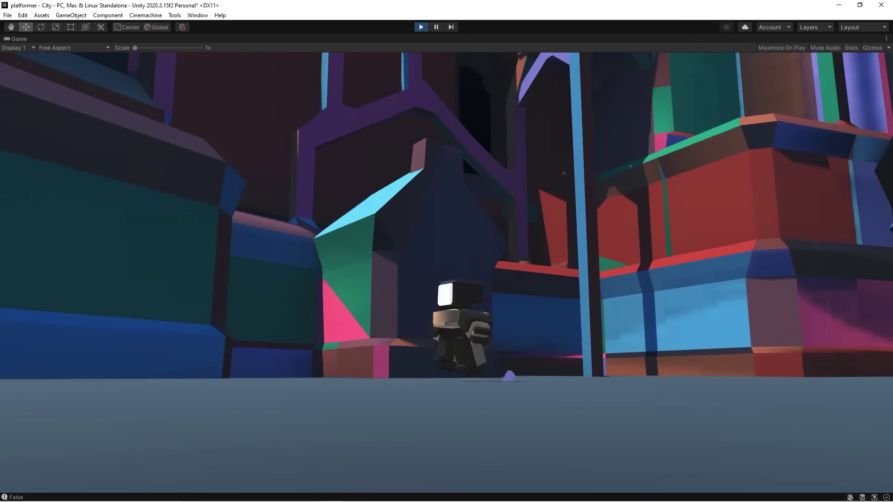
- Run the character across the courtyard and leap past the red wall's corner toward the dark scaffold tower
{"action": "key", "text": "s"}
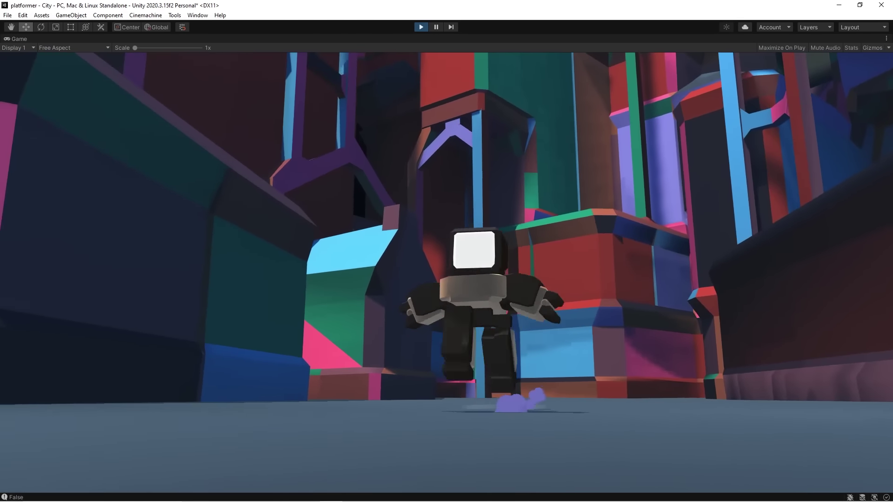
{"action": "key", "text": "d"}
{"action": "key", "text": "w"}
{"action": "key", "text": "d"}
{"action": "key", "text": "space"}
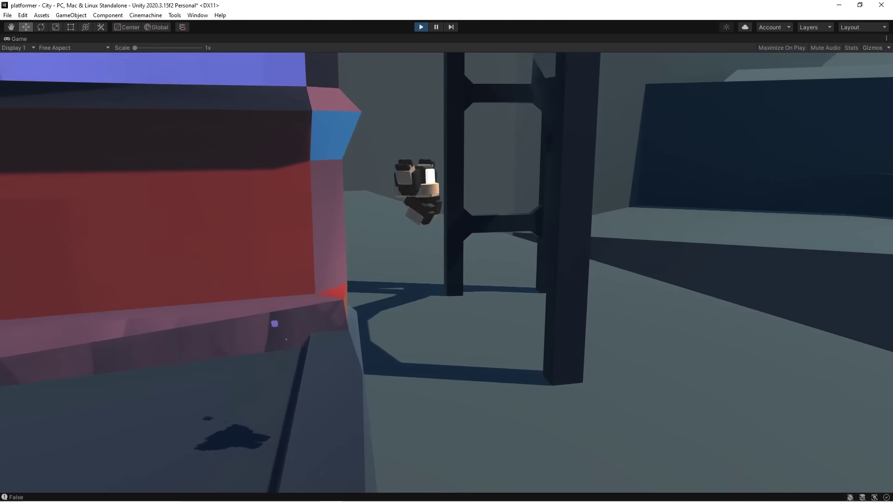
- Run and roll the character across the pale floor toward the grey ramp below the distant coloured towns
{"action": "key", "text": "w"}
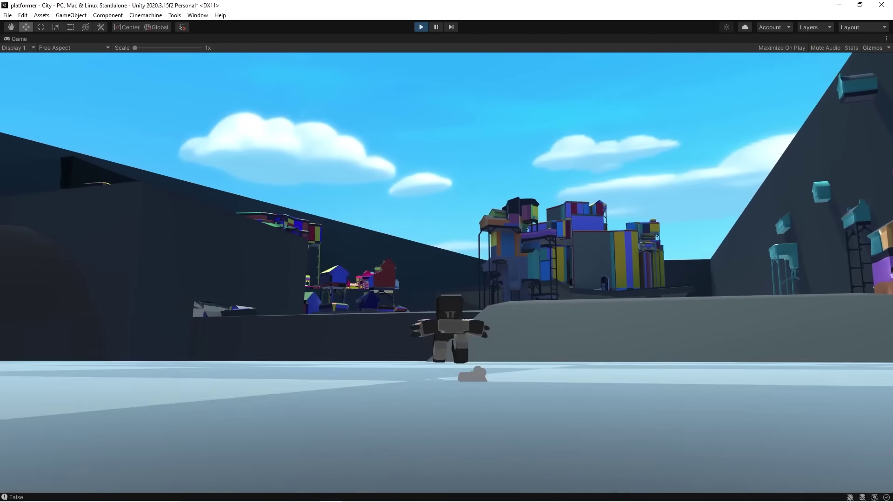
{"action": "key", "text": "w"}
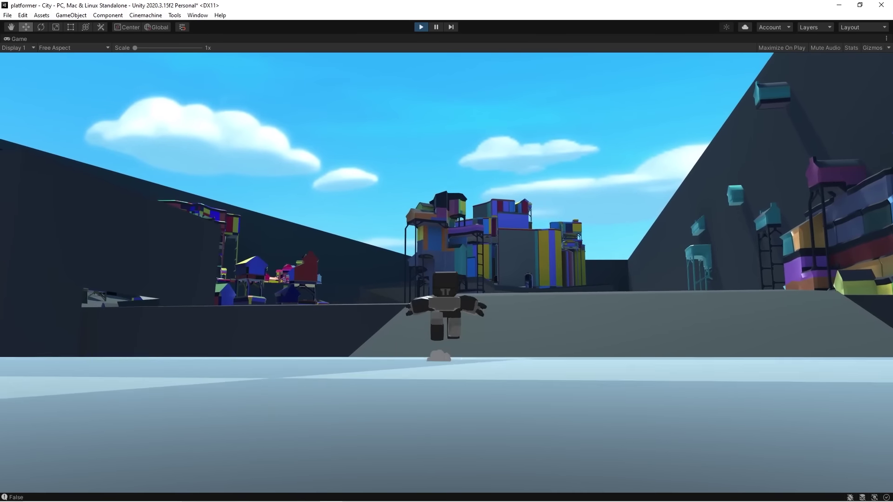
{"action": "key", "text": "space"}
{"action": "key", "text": "w"}
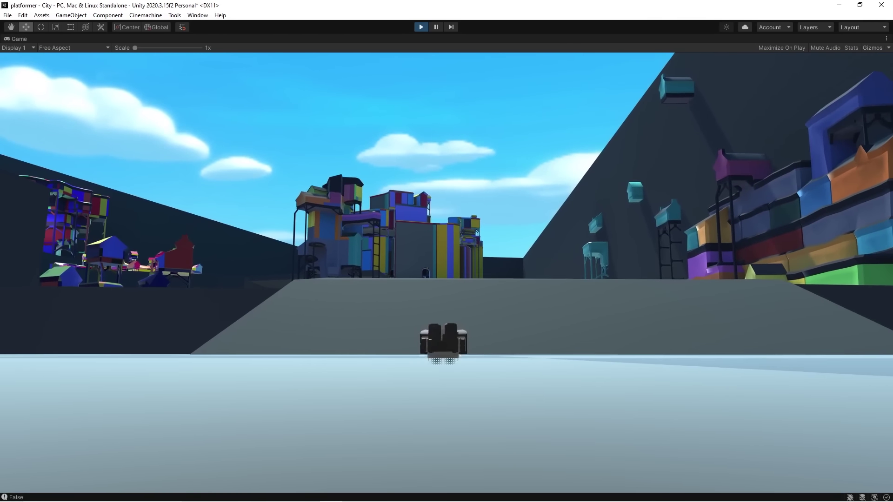
{"action": "key", "text": "w"}
{"action": "key", "text": "space"}
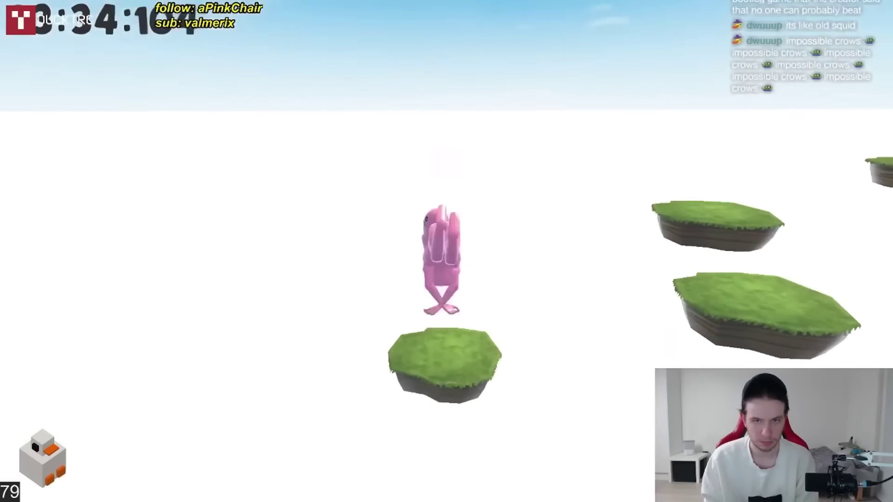
- In the Platwormer game, pause the run among the floating grass islands and quit the game
{"action": "key", "text": "Escape"}
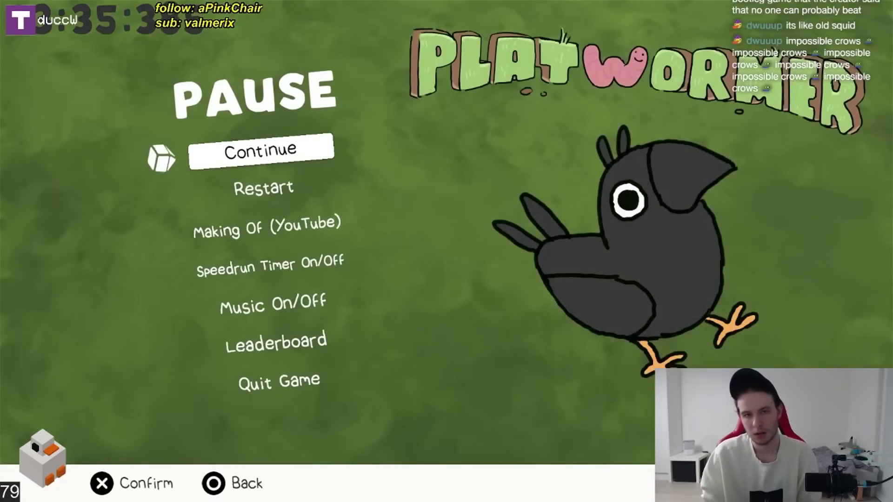
{"action": "key", "text": "Down"}
{"action": "key", "text": "Down"}
{"action": "key", "text": "Down"}
{"action": "key", "text": "Down"}
{"action": "key", "text": "Down"}
{"action": "key", "text": "Down"}
{"action": "key", "text": "Return"}
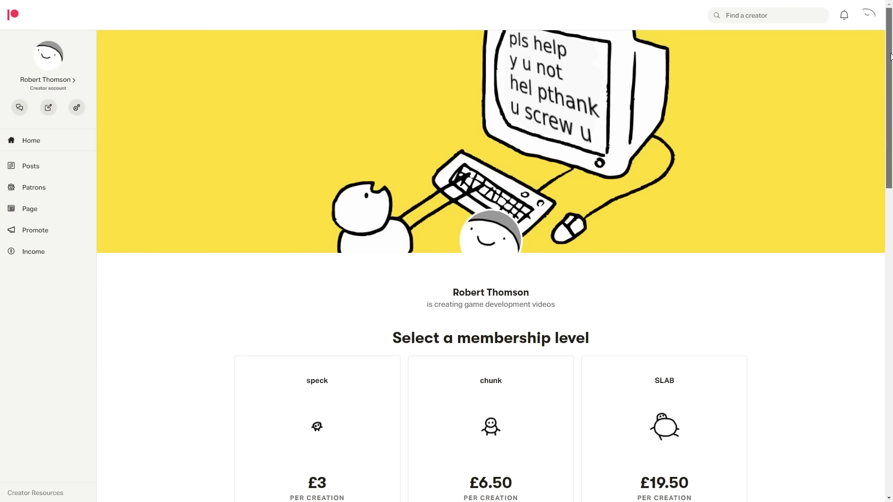
- Look through the membership levels on the Patreon creator page
{"action": "left_click_drag", "start_coordinate": [891, 57], "coordinate": [892, 163]}
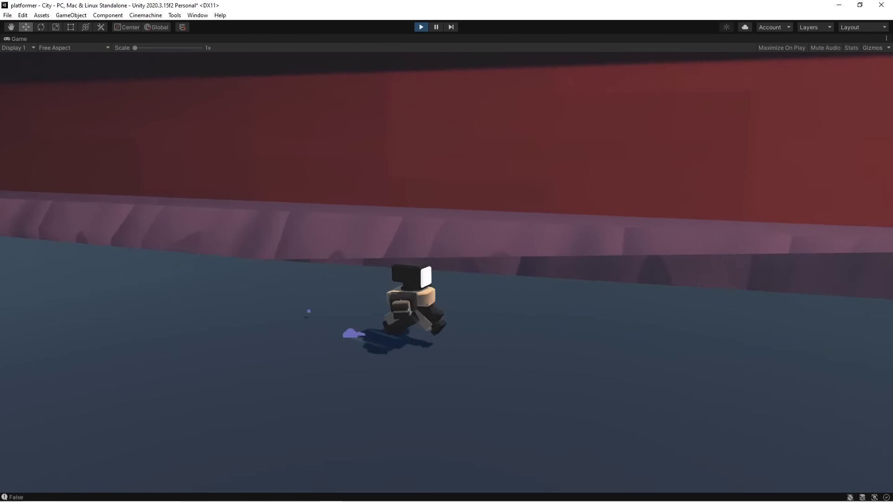
- In the Unity play test, run, roll and jump the character from the red wall across the slopes and pale floor toward the coloured tower
{"action": "key", "text": "space"}
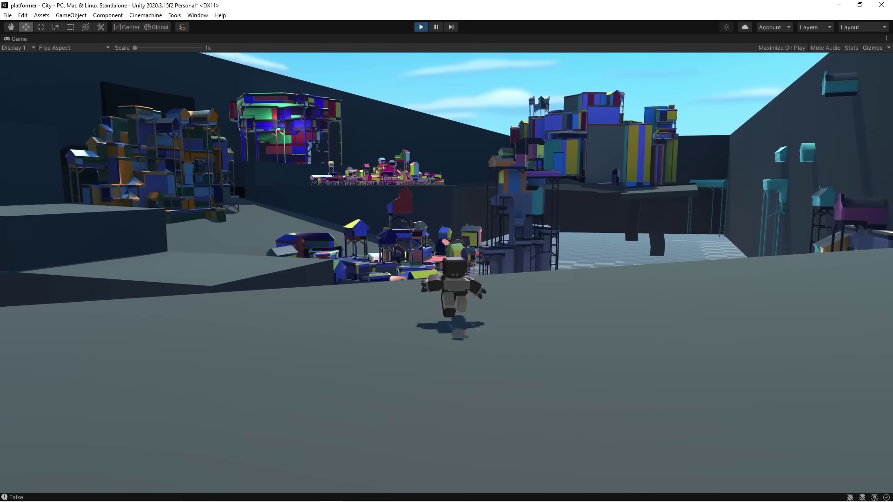
{"action": "key", "text": "space"}
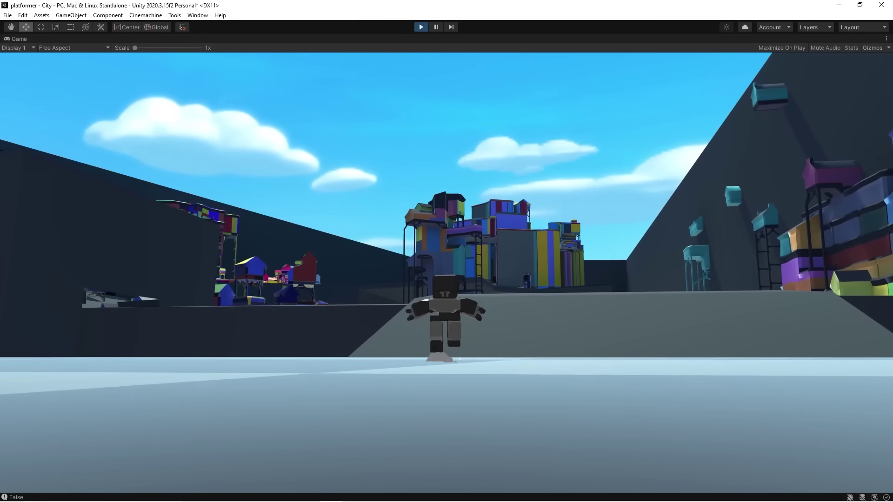
{"action": "key", "text": "ctrl"}
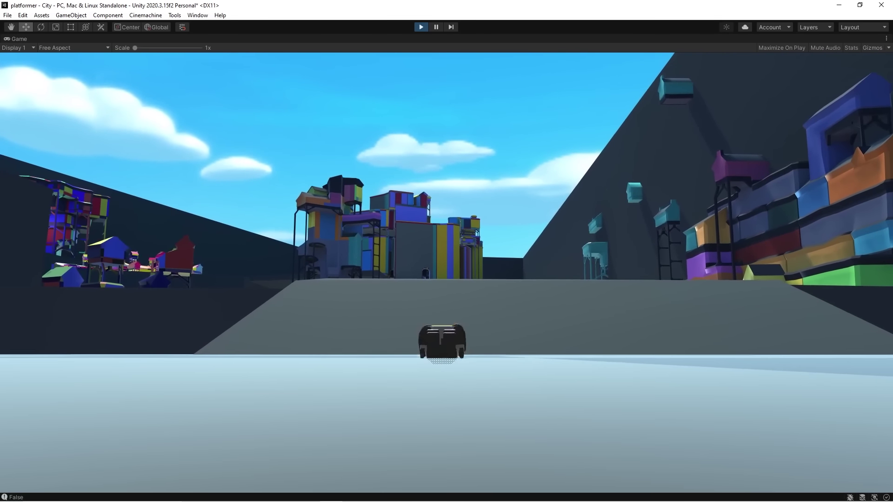
{"action": "key", "text": "space"}
{"action": "key", "text": "space"}
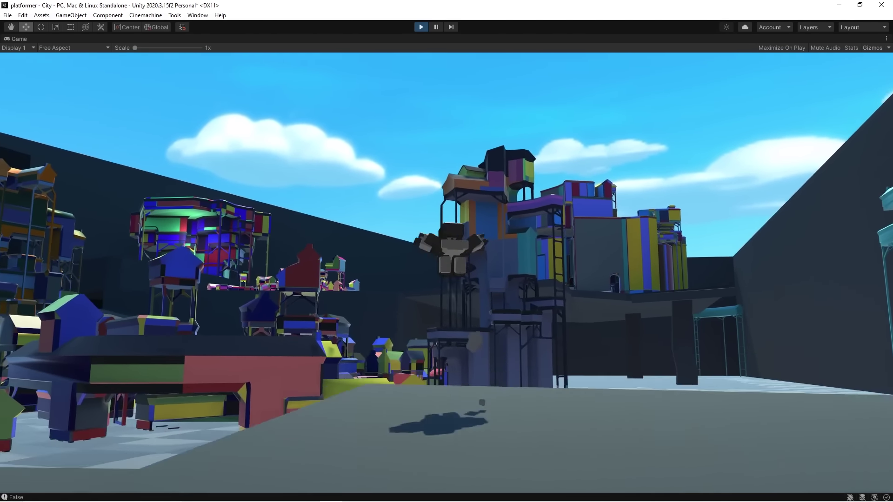
{"action": "key", "text": "space"}
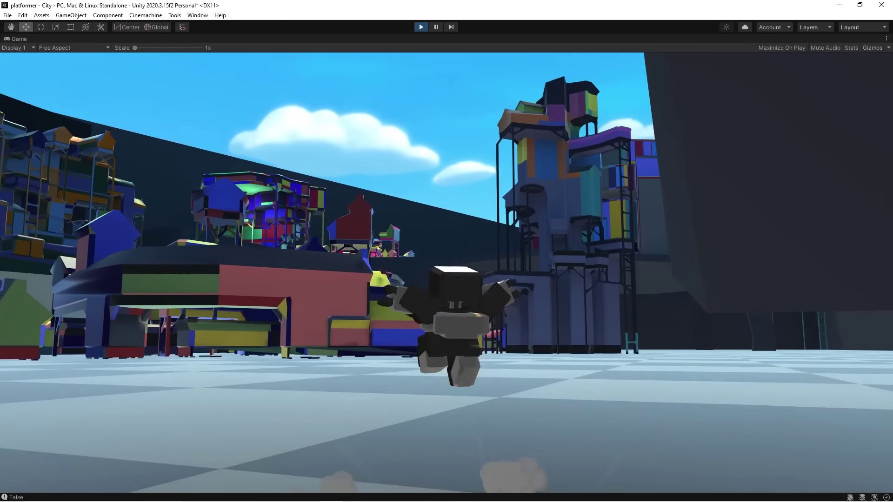